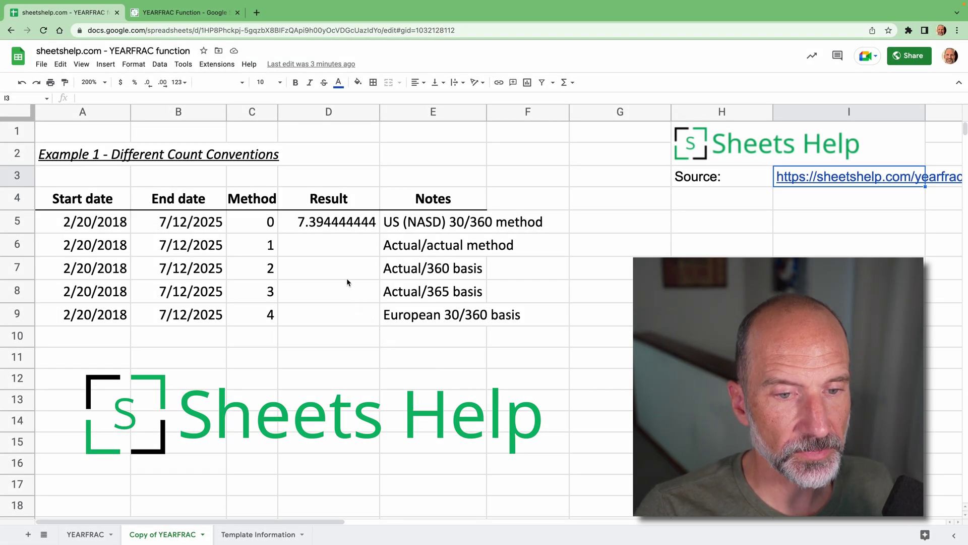
Inspect D5's =YEARFRAC(A5,B5,C5) arguments without changes, then select the date range A5:B9
click(337, 233)
double_click(335, 224)
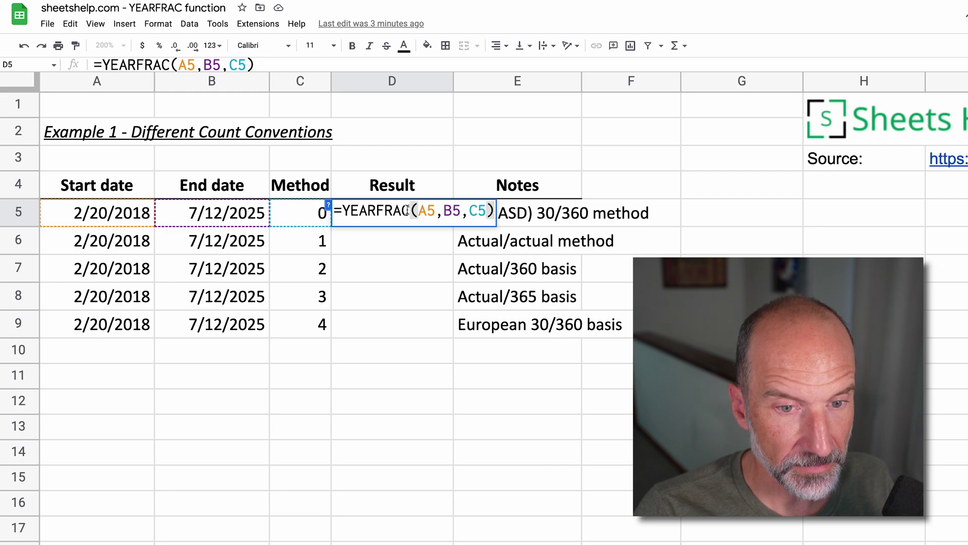
click(420, 211)
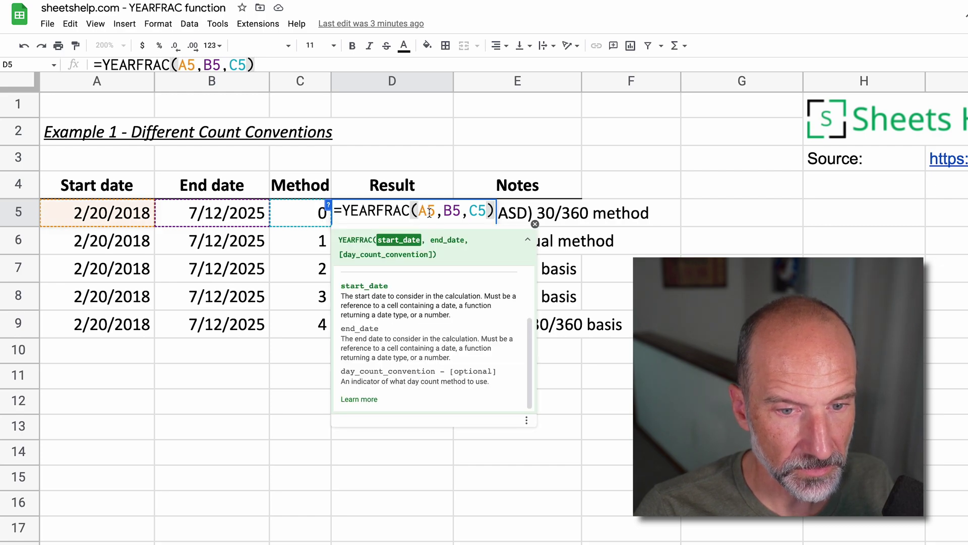
click(450, 212)
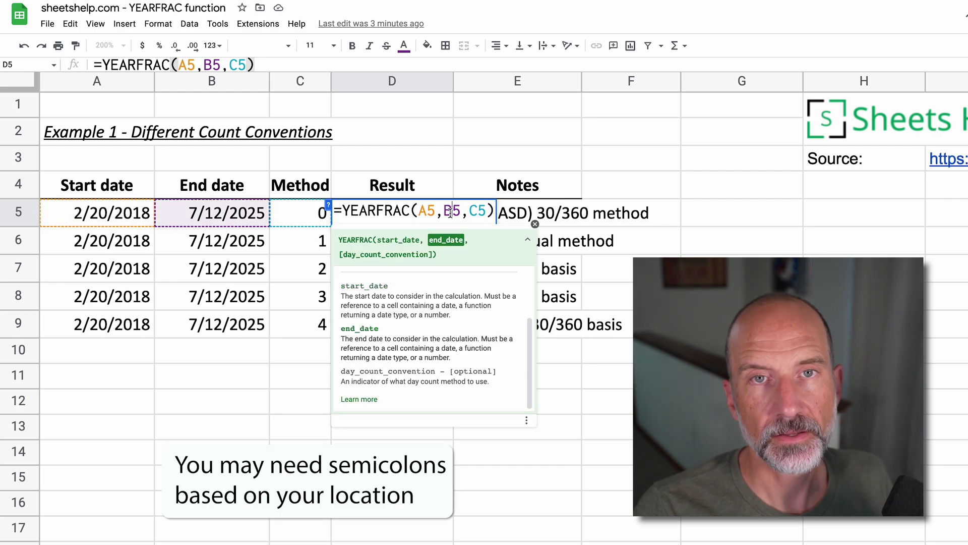
key(Escape)
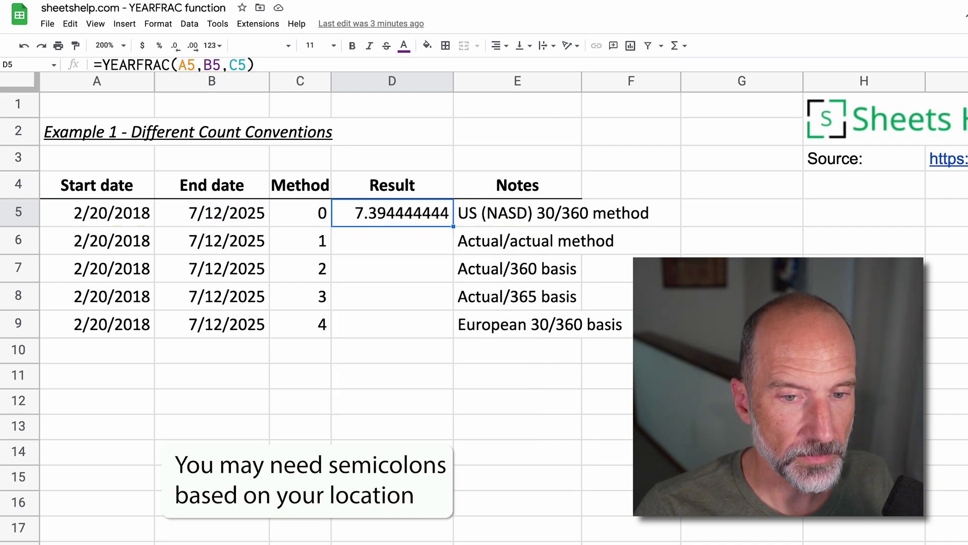
click(251, 214)
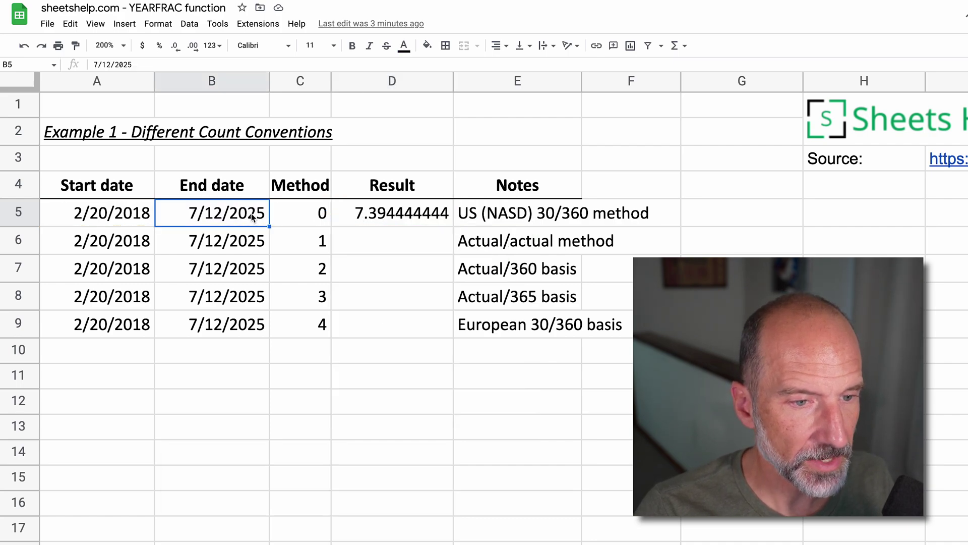
drag(147, 212, 232, 325)
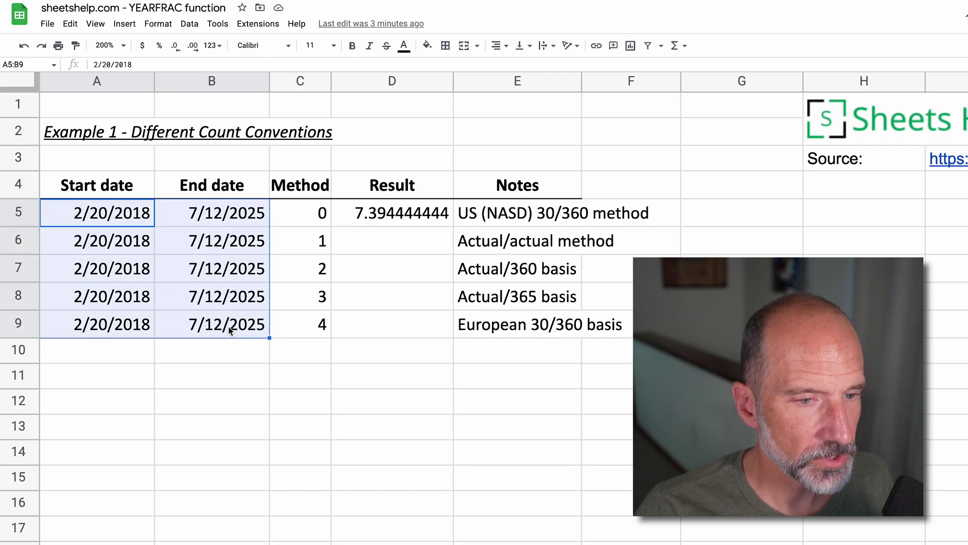
Add a conditional formatting rule on A5:B9 using the custom formula =ISDATE(A5)
click(160, 25)
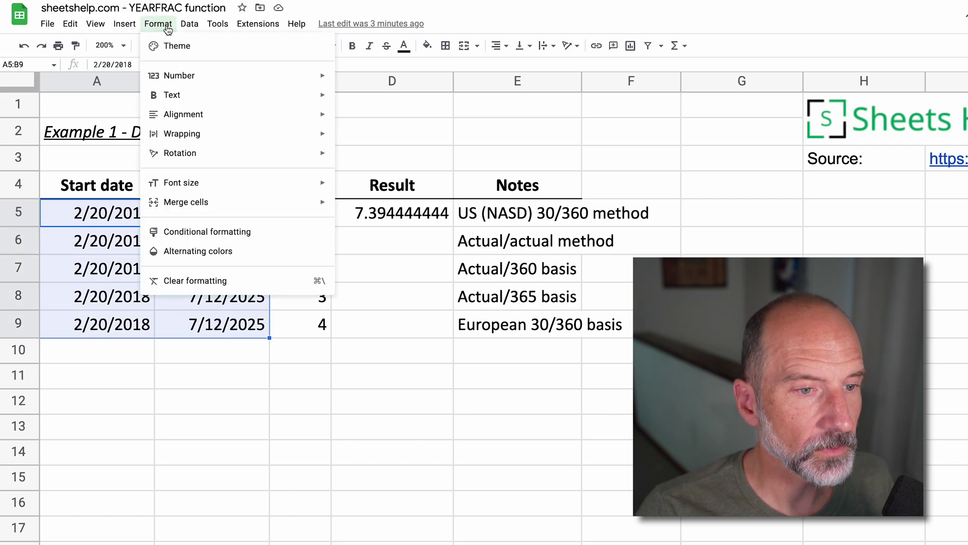
click(233, 232)
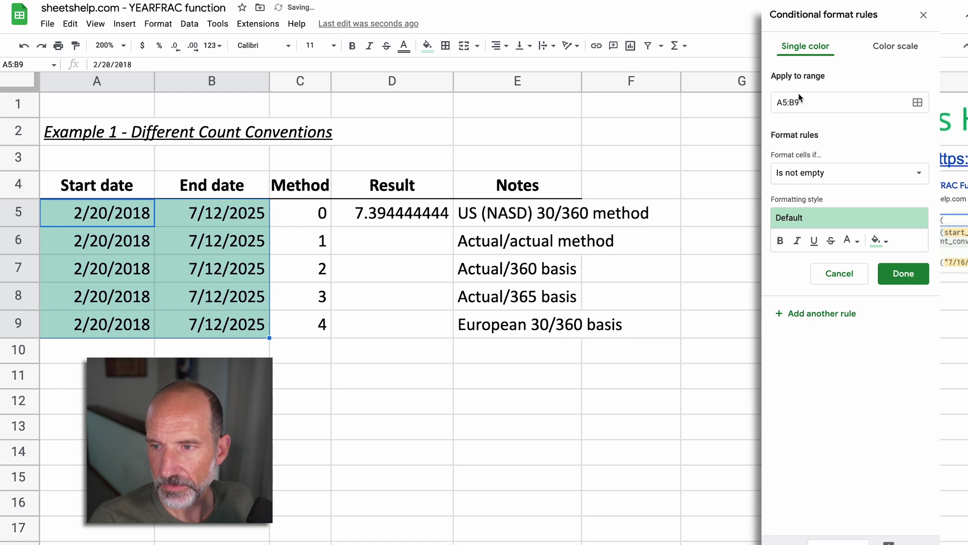
click(822, 174)
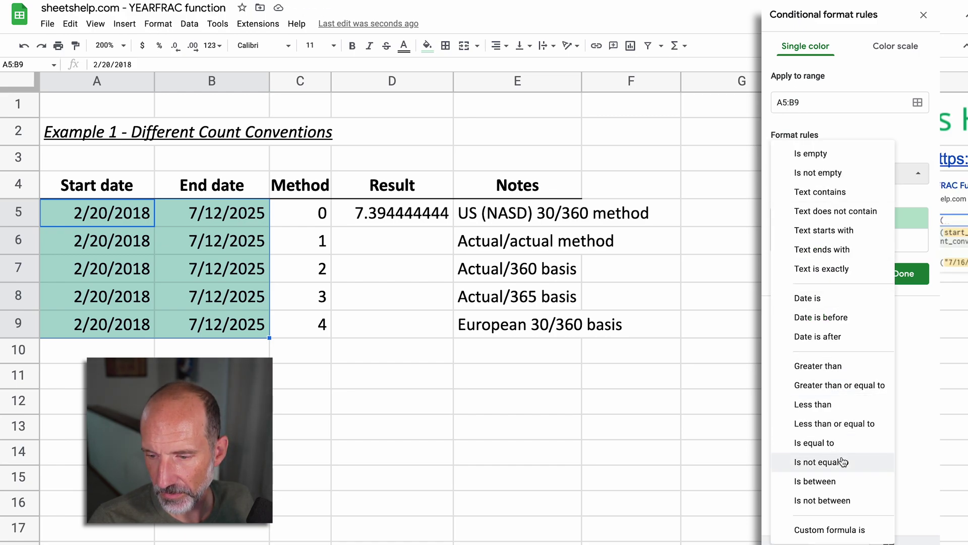
click(829, 530)
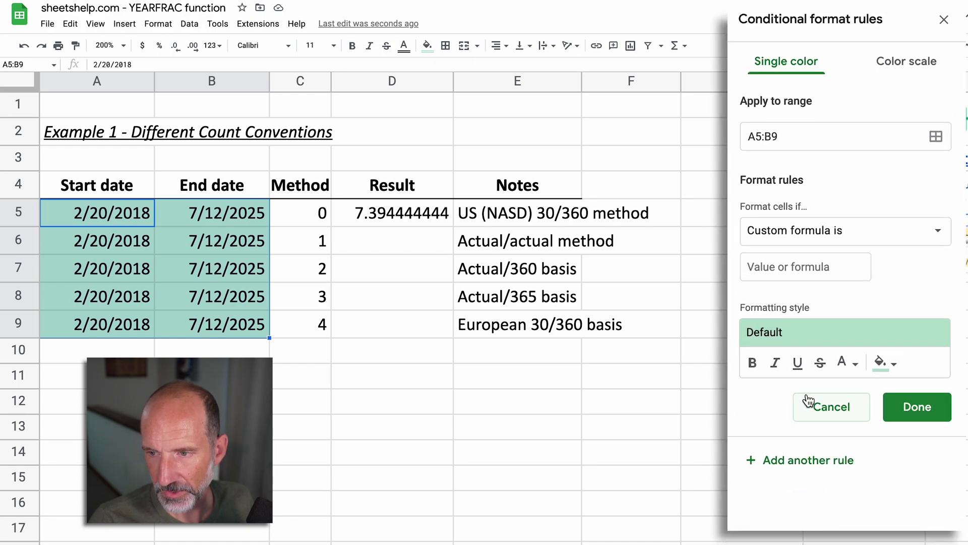
click(798, 268)
text(=ISDATE()
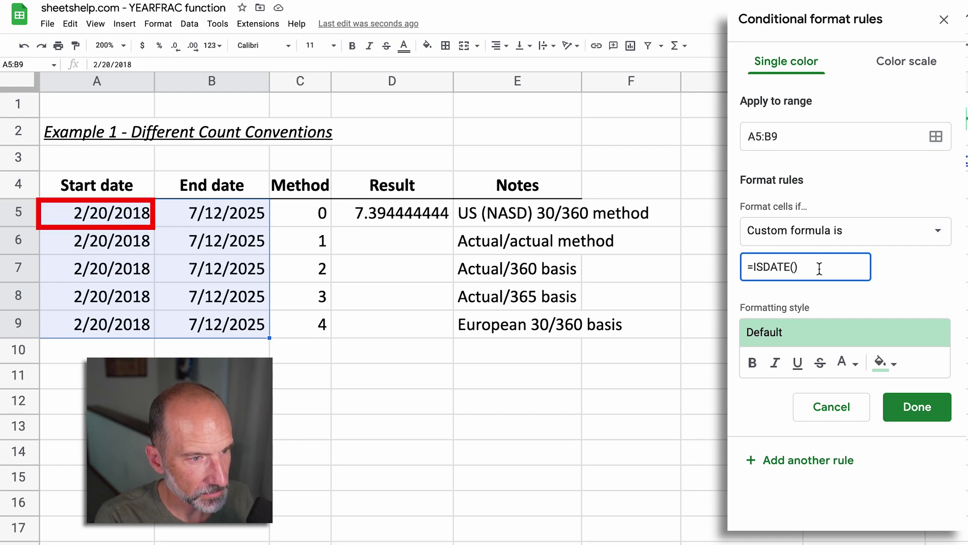
text(A)
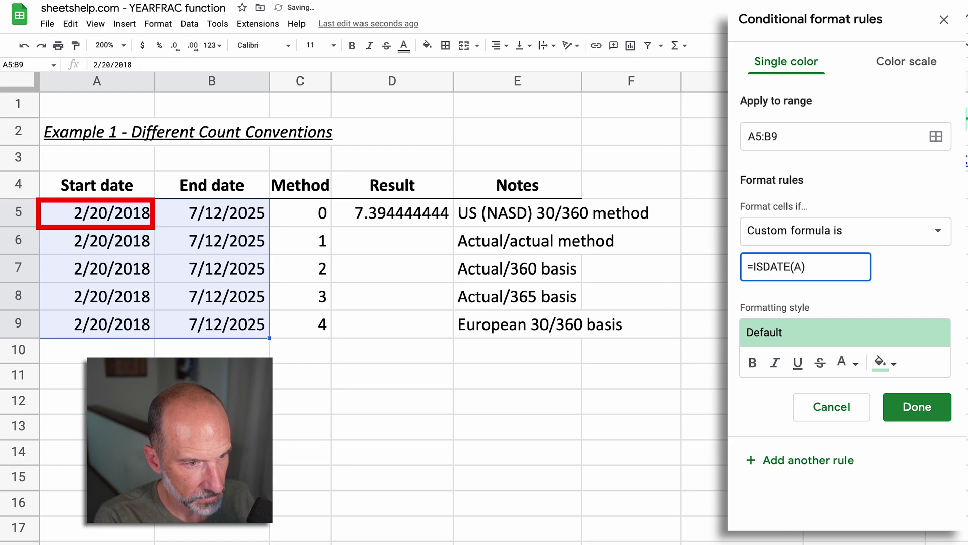
text(5)
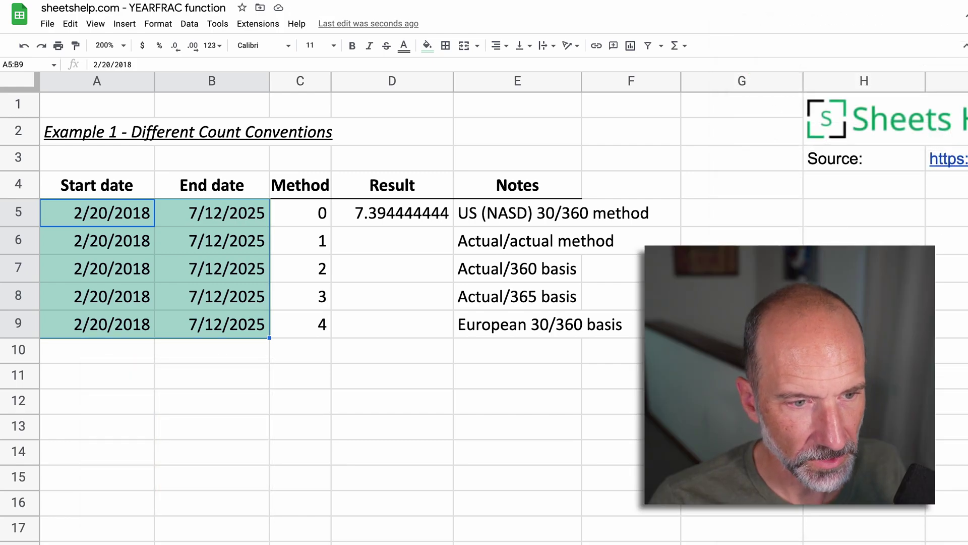
Deselect to view the green date fill, then show D5's day_count_convention argument help
click(234, 250)
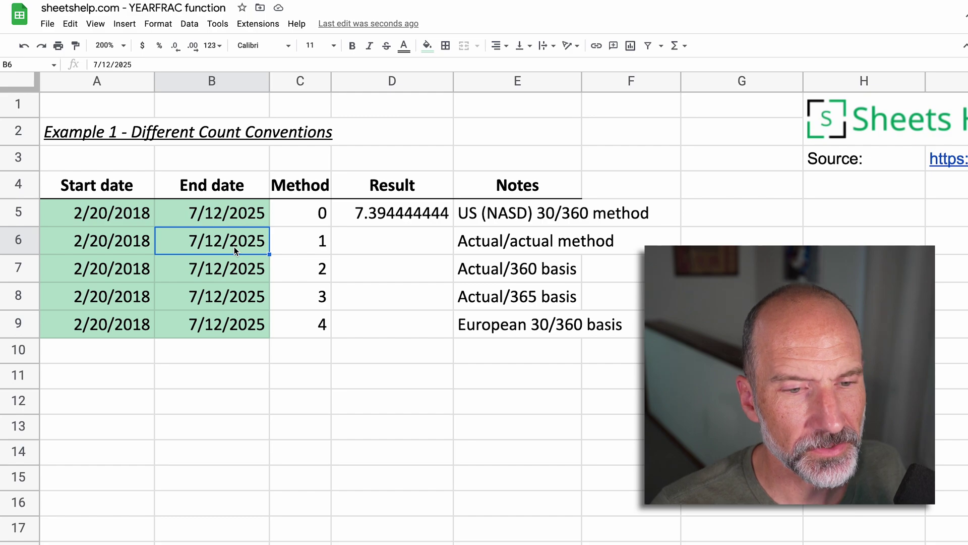
click(372, 215)
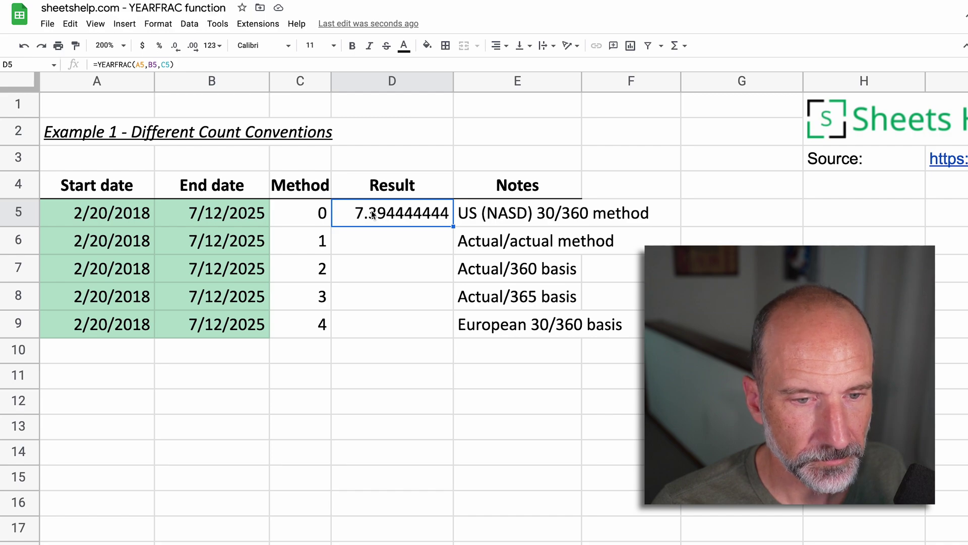
double_click(372, 212)
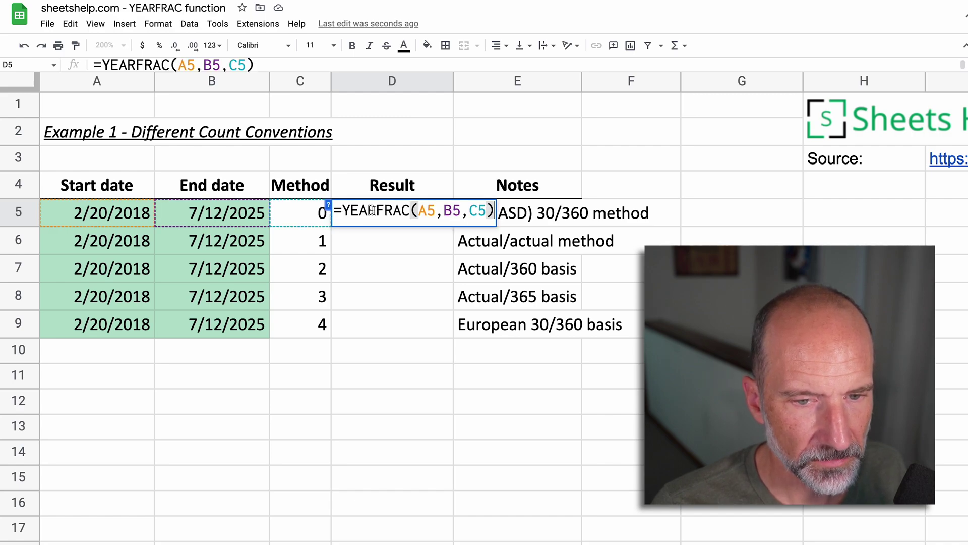
click(479, 212)
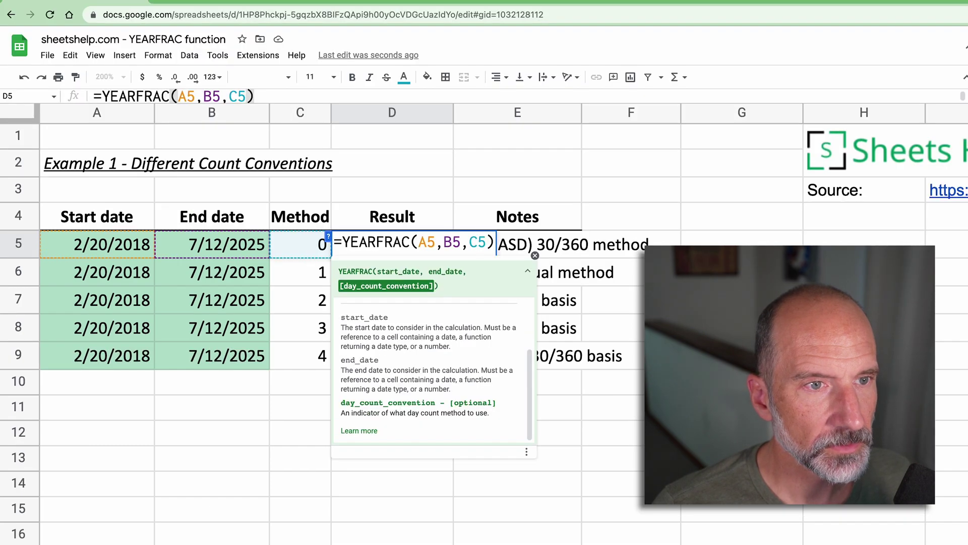
click(232, 0)
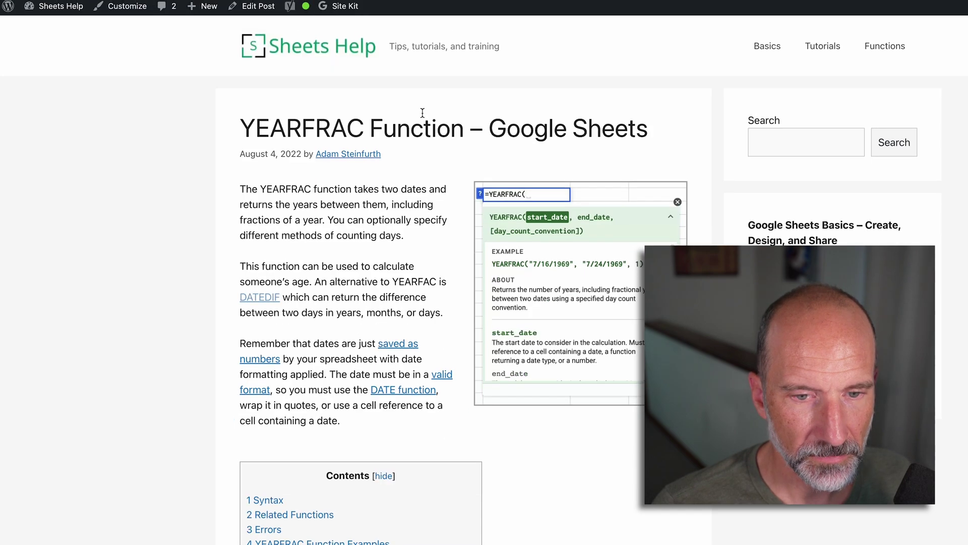
scroll(422, 114, down, 8)
scroll(423, 115, down, 1)
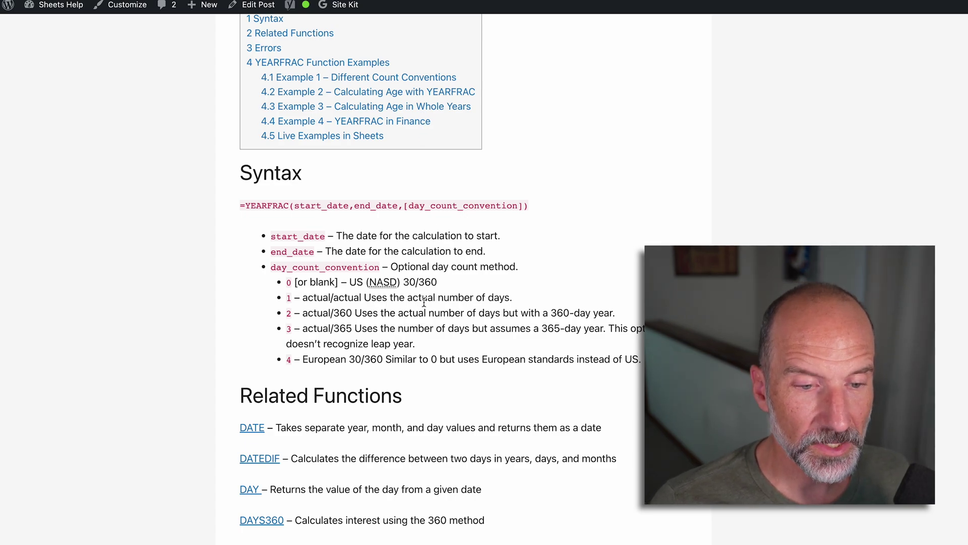
drag(323, 298, 424, 292)
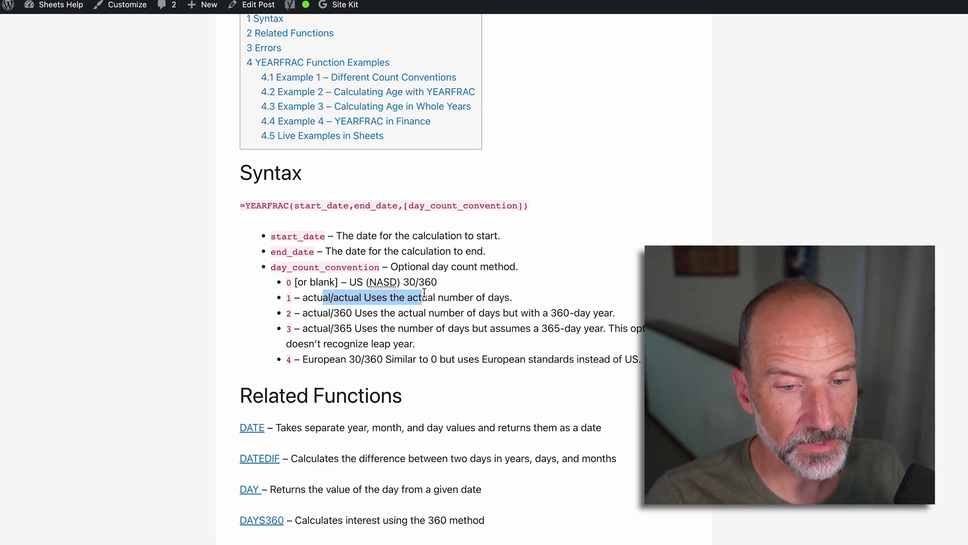
drag(410, 282, 431, 285)
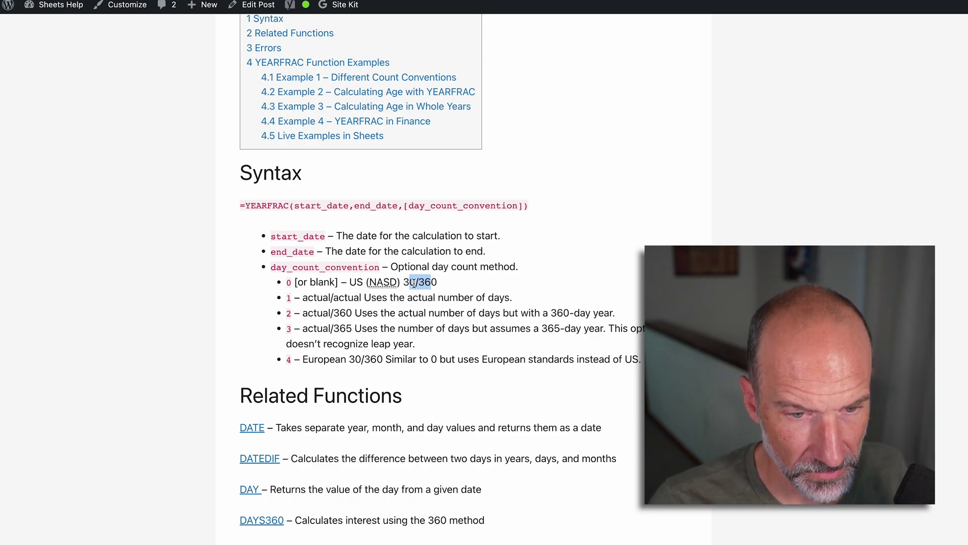
click(398, 282)
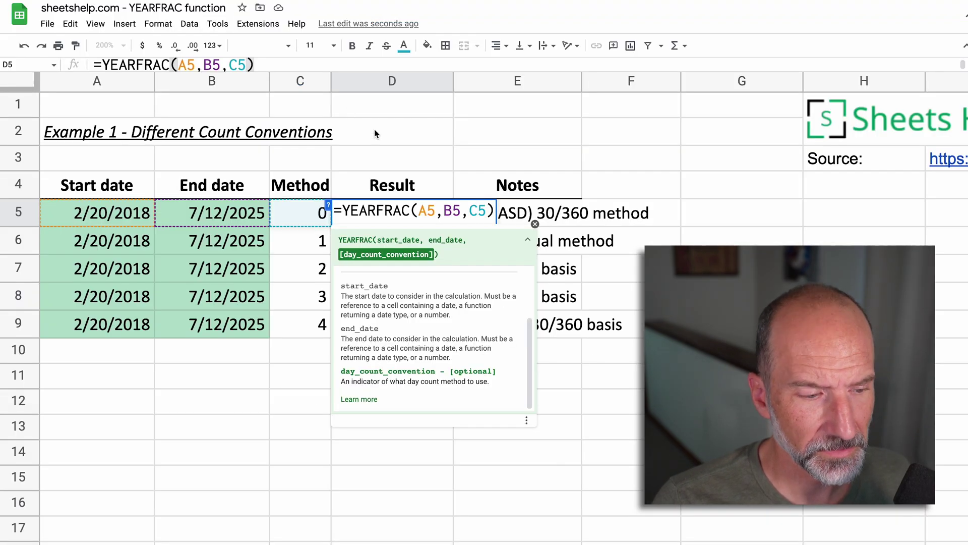
Review the D5 YEARFRAC formula again, leaving it unchanged
key(Return)
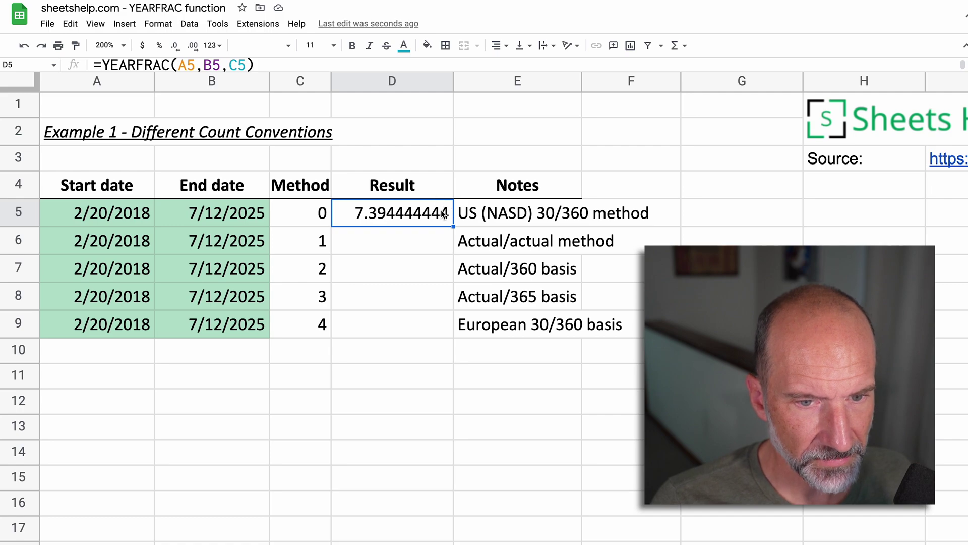
double_click(434, 211)
click(470, 211)
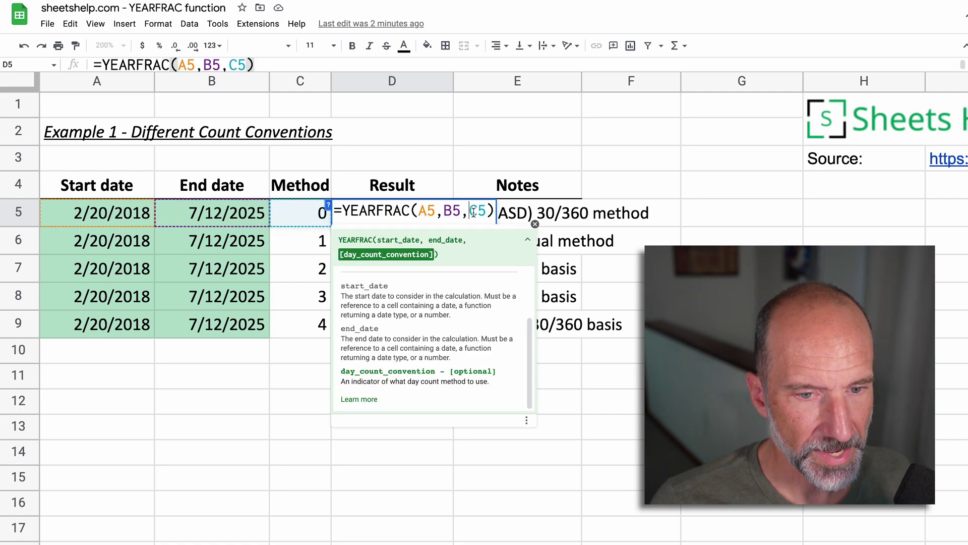
key(Escape)
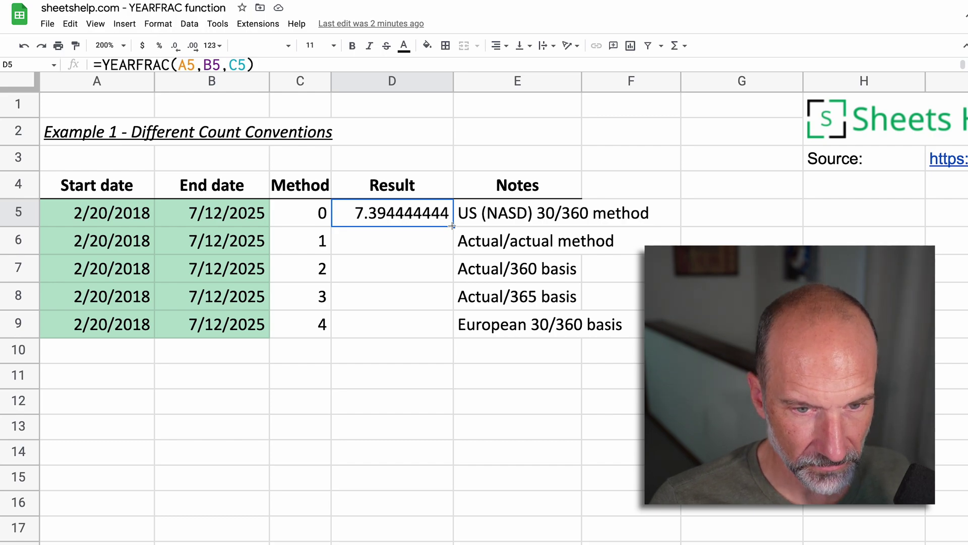
double_click(436, 215)
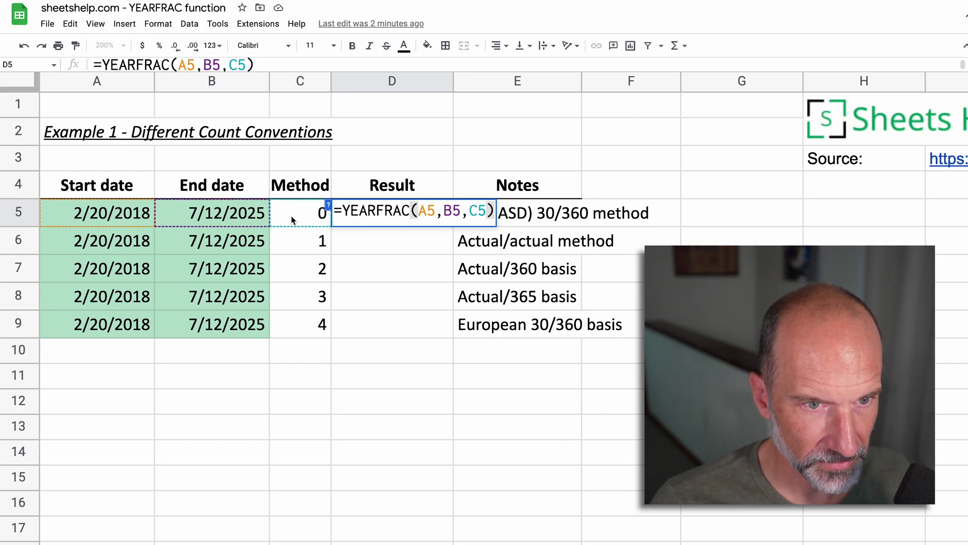
key(Escape)
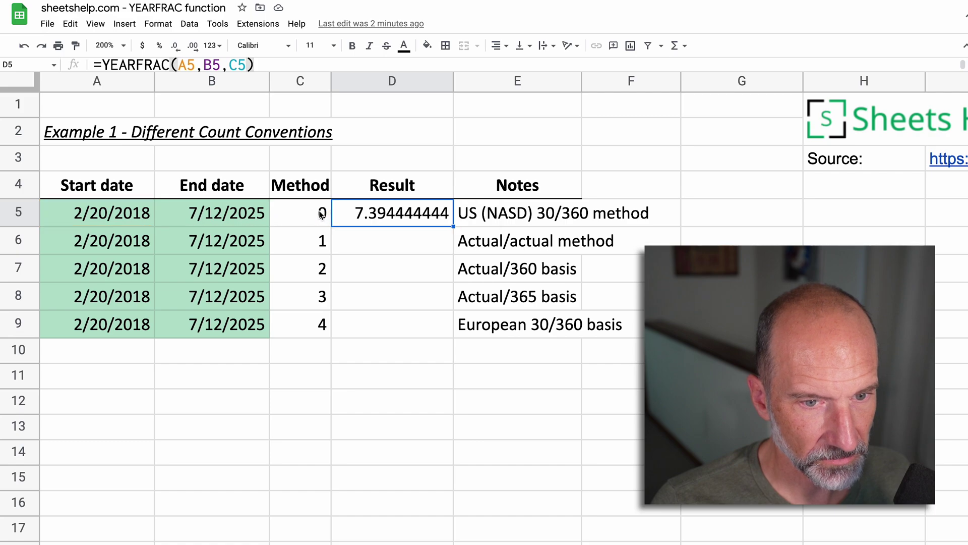
Copy D5's YEARFRAC formula into D6:D9 and check the method 2 and 4 results
key(ctrl+c)
key(Down)
key(shift+Down)
key(shift+Down)
key(shift+Down)
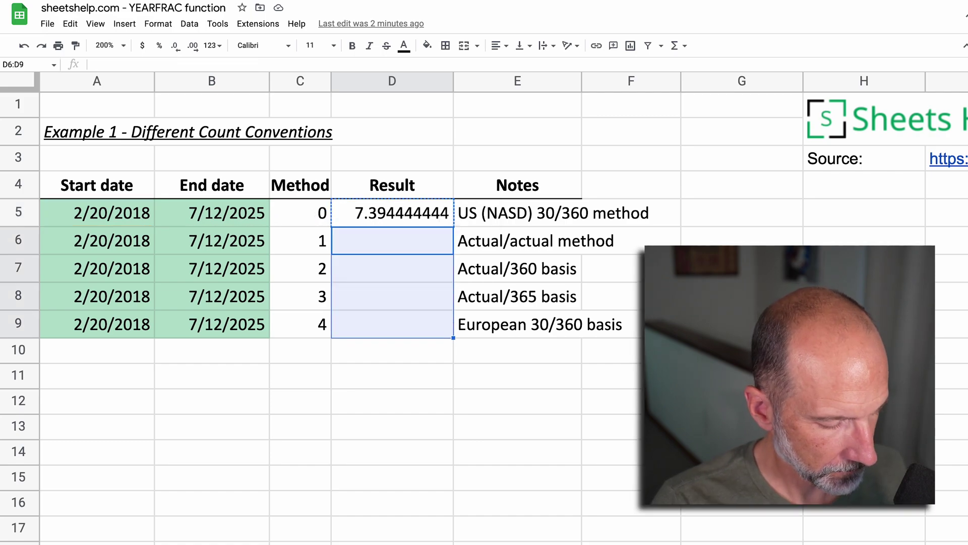
key(ctrl+v)
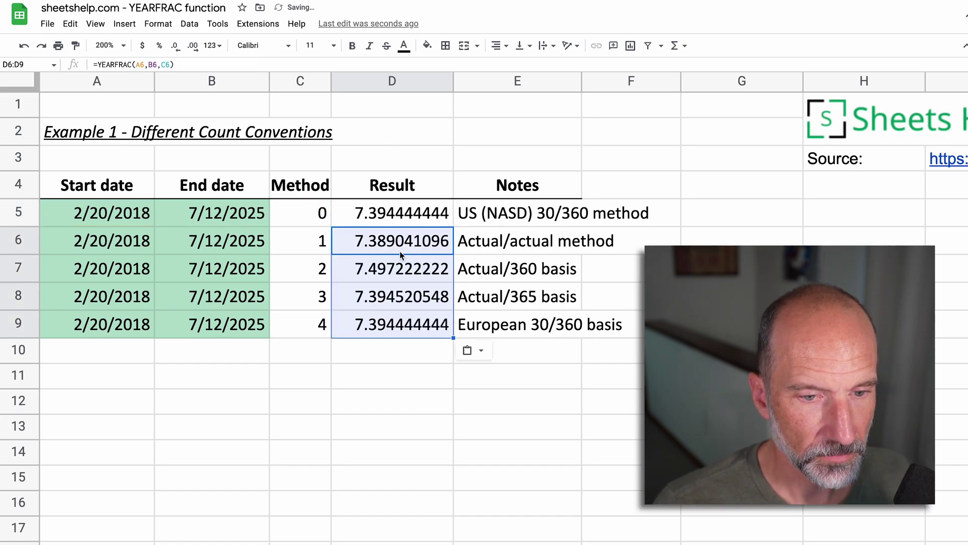
click(402, 273)
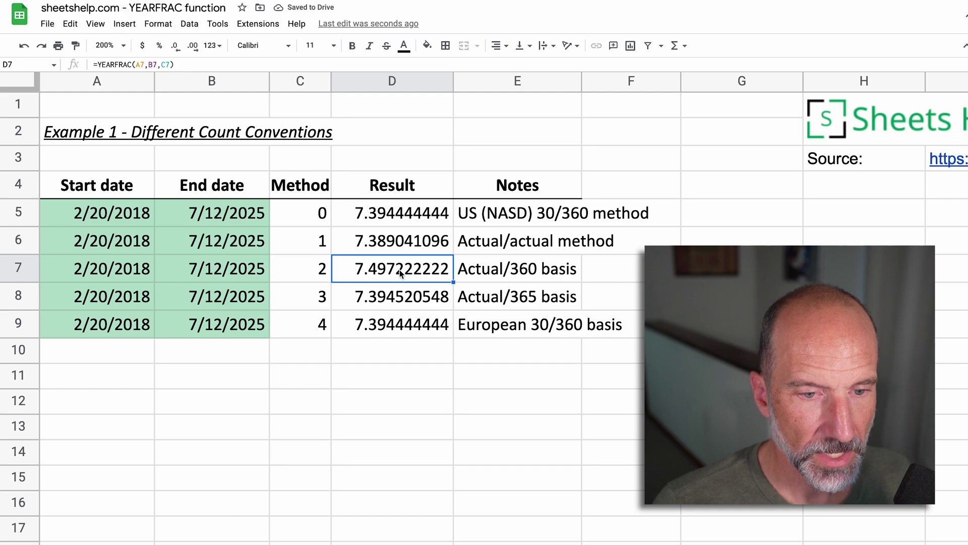
click(405, 327)
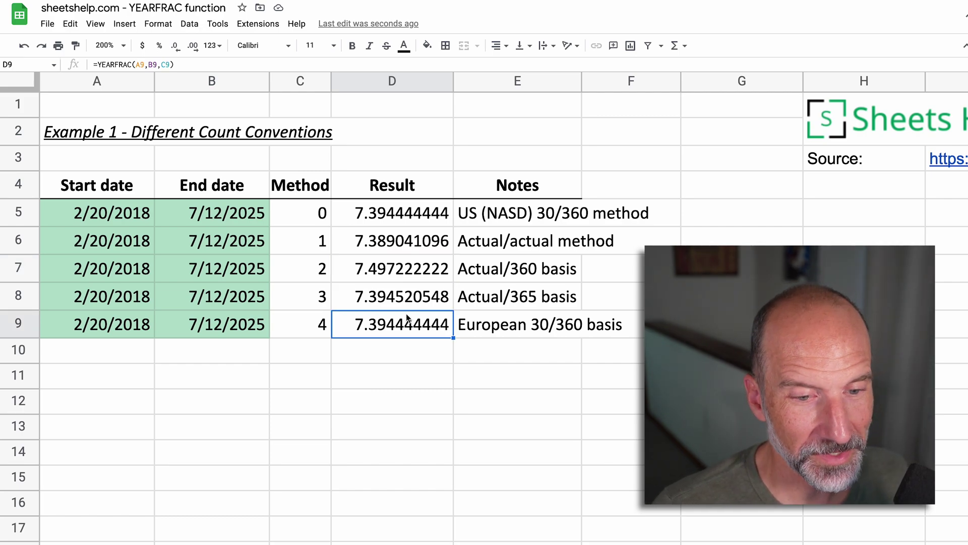
Enter =YEARFRAC(A22,TODAY(),1) in Example 2's B22, giving an age of 34.81369863
scroll(406, 313, down, 5)
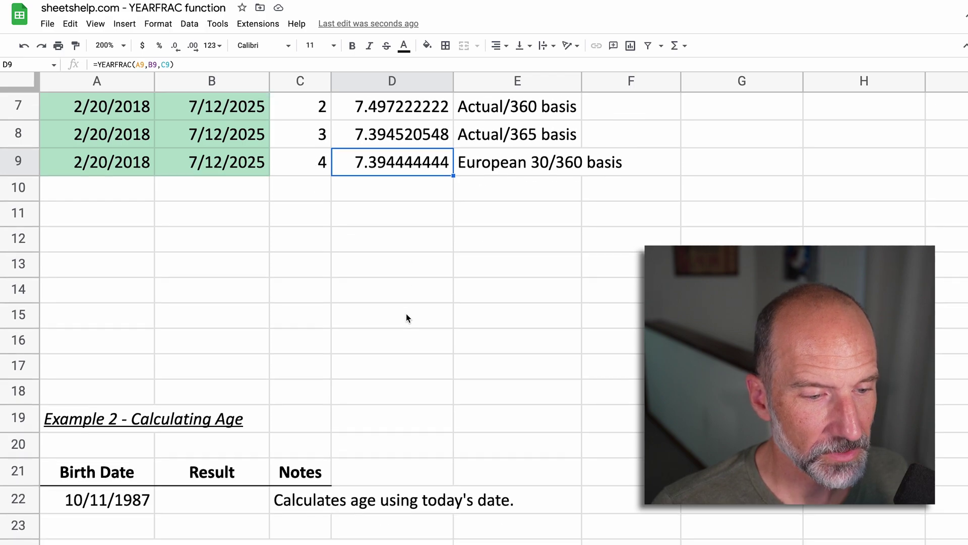
scroll(406, 313, down, 5)
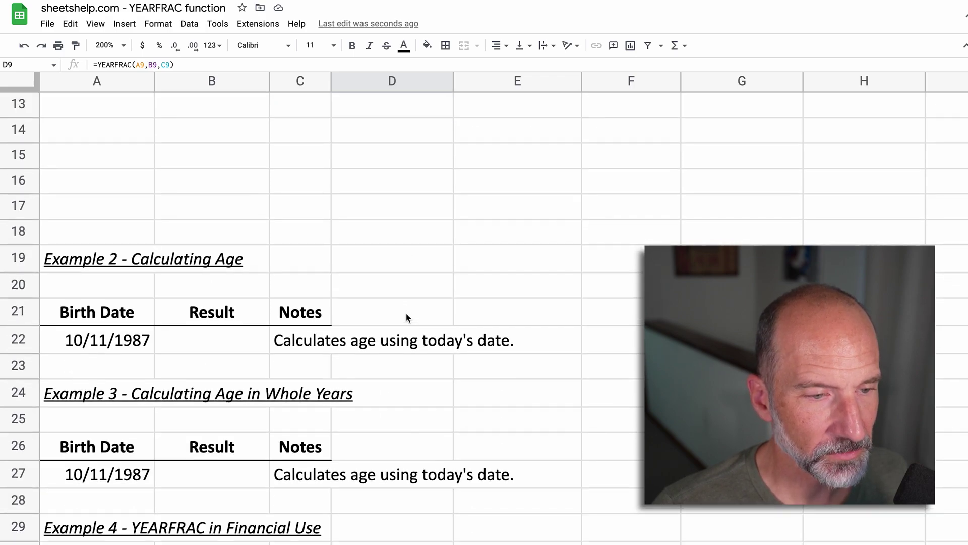
scroll(408, 317, down, 5)
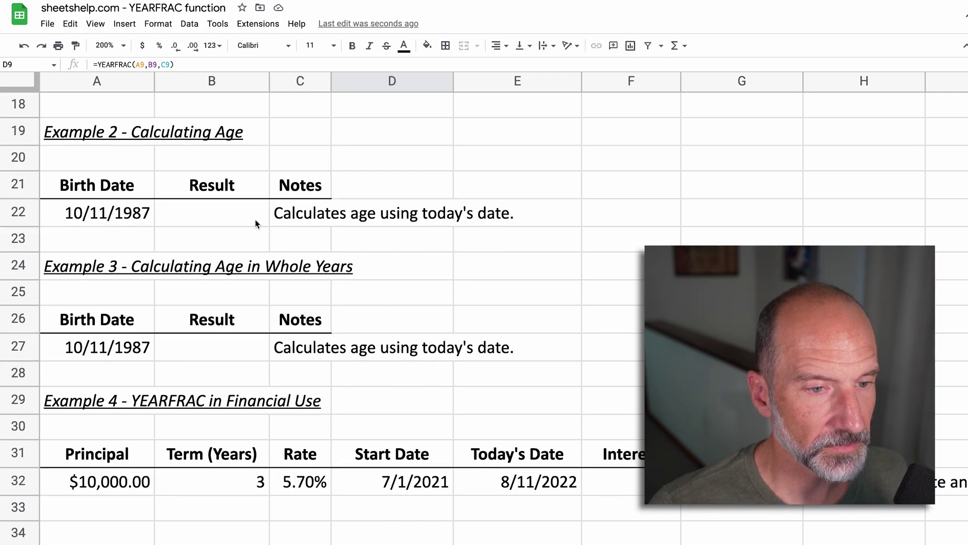
click(255, 223)
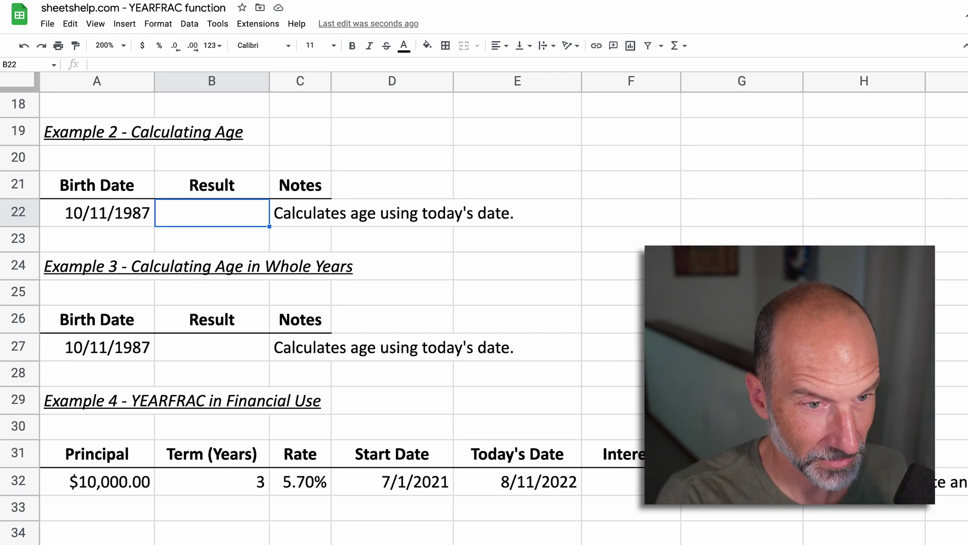
text(=YEARFRA)
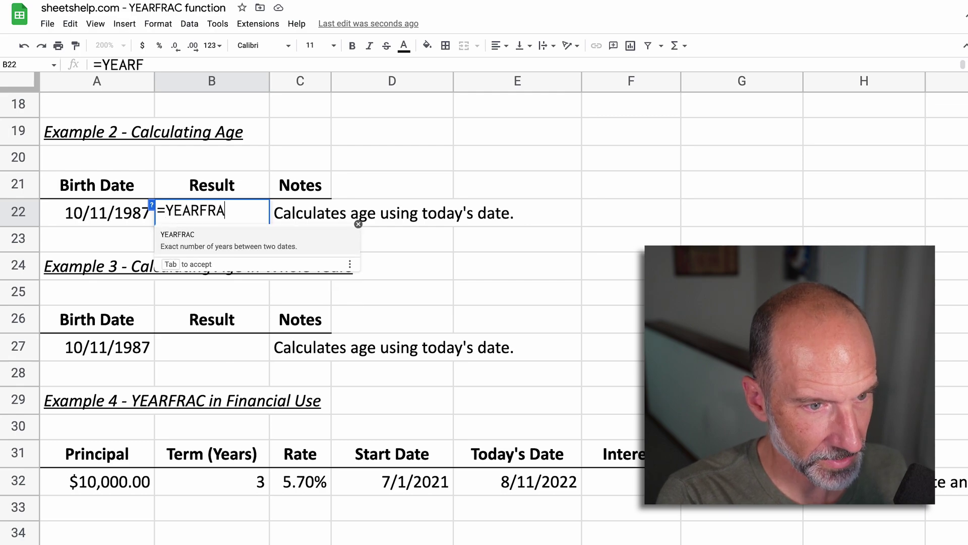
text(C()
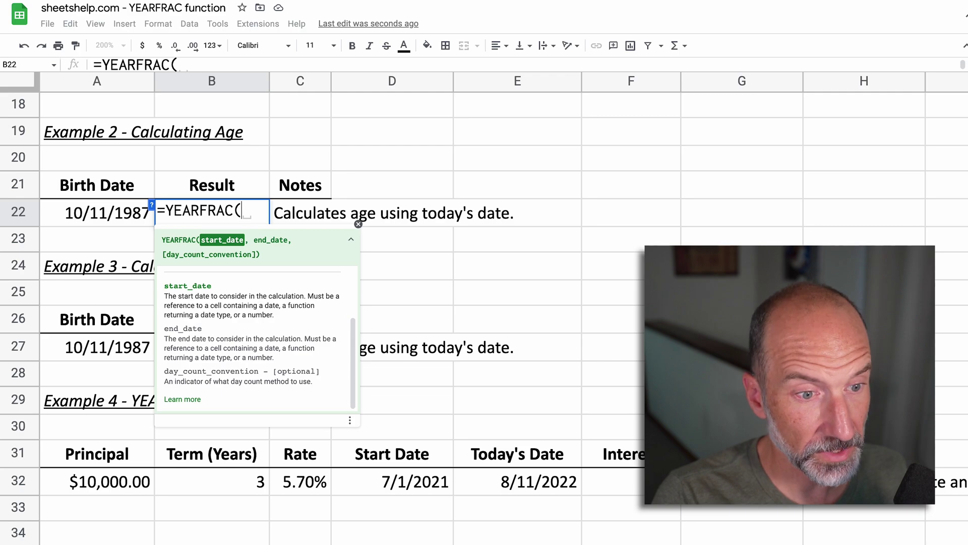
key(Left)
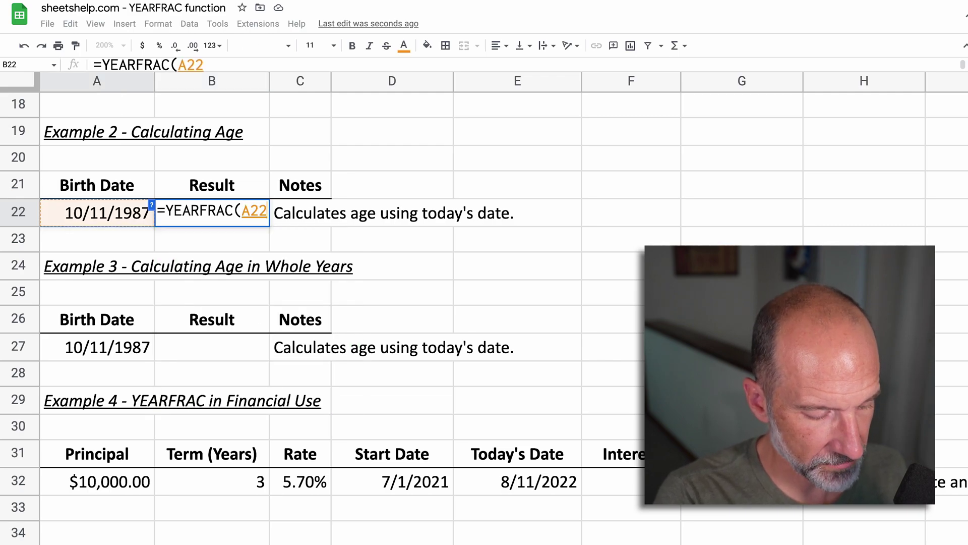
text(,)
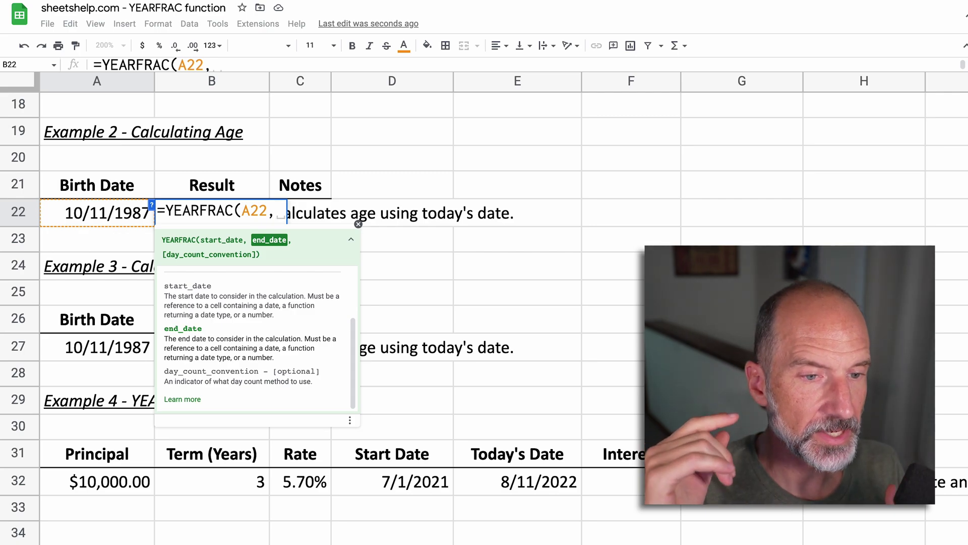
text(TO)
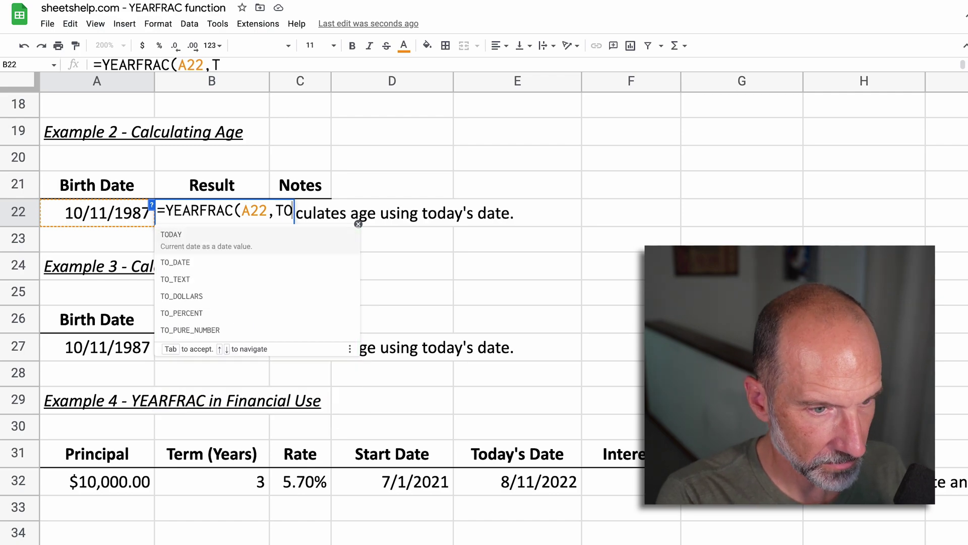
text(DAY)
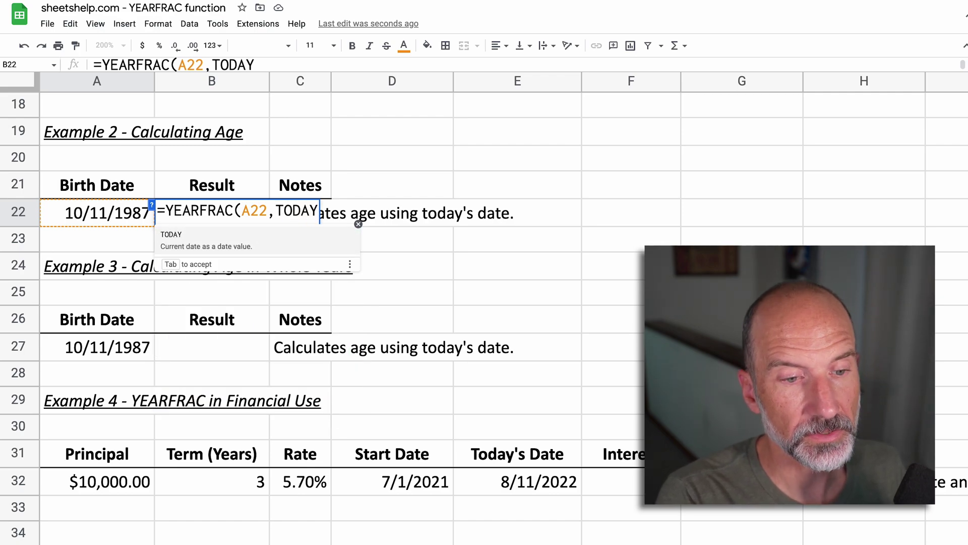
text(()
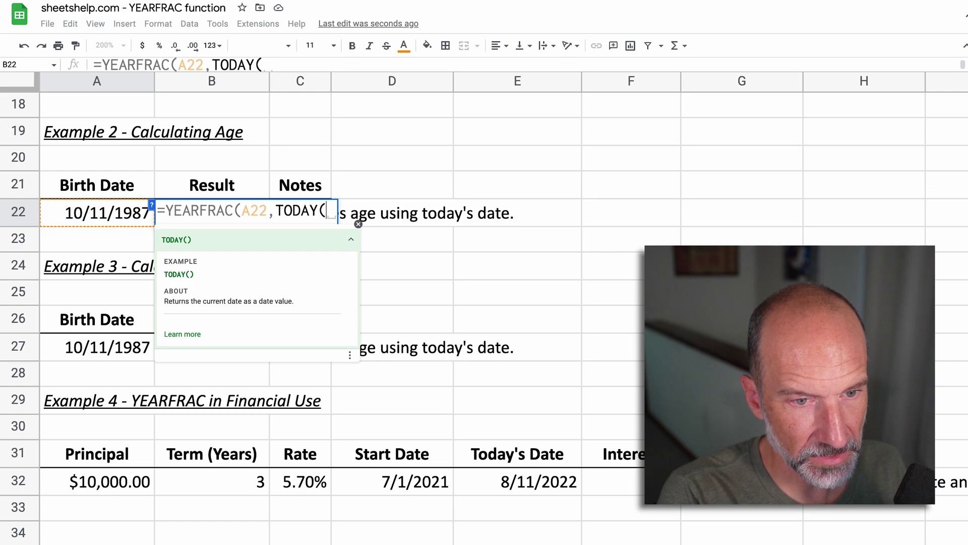
text())
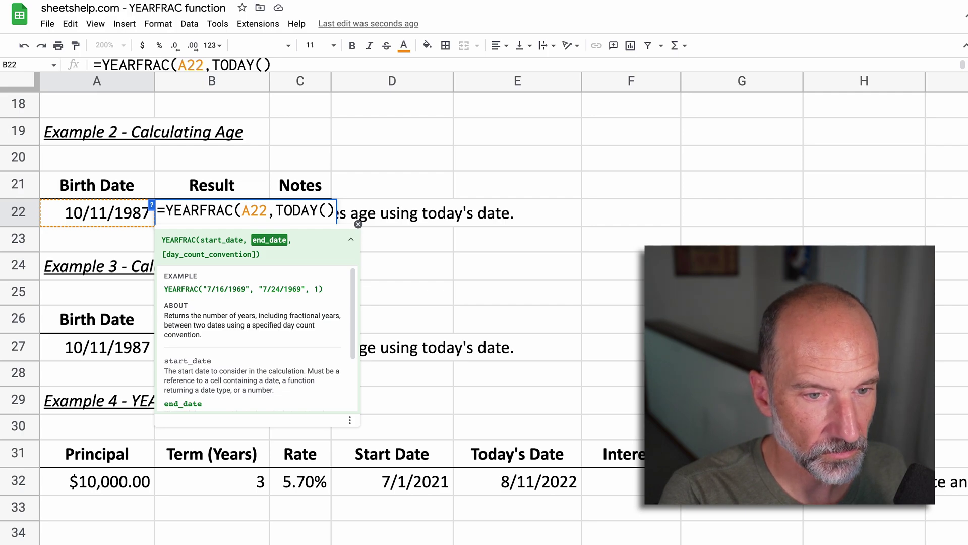
text(,)
key(BackSpace)
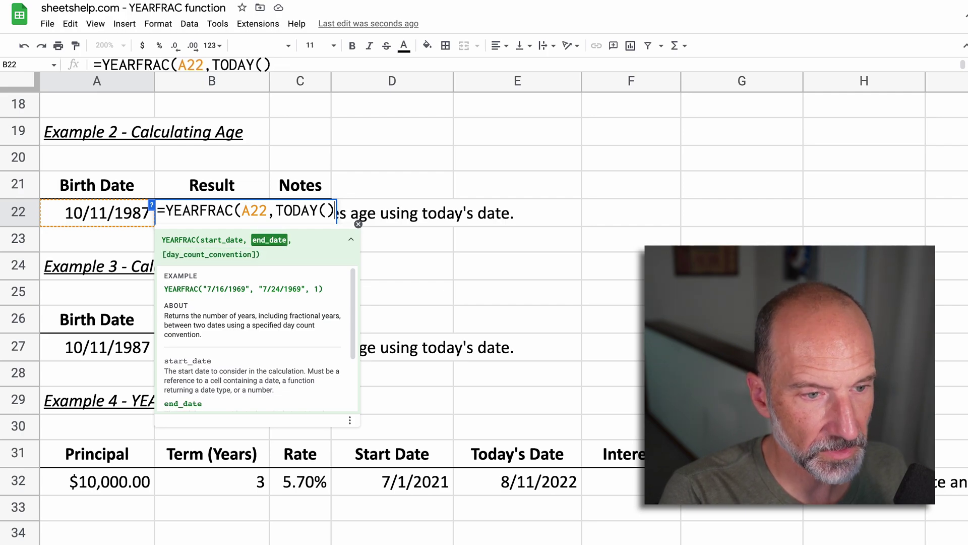
text(,1)
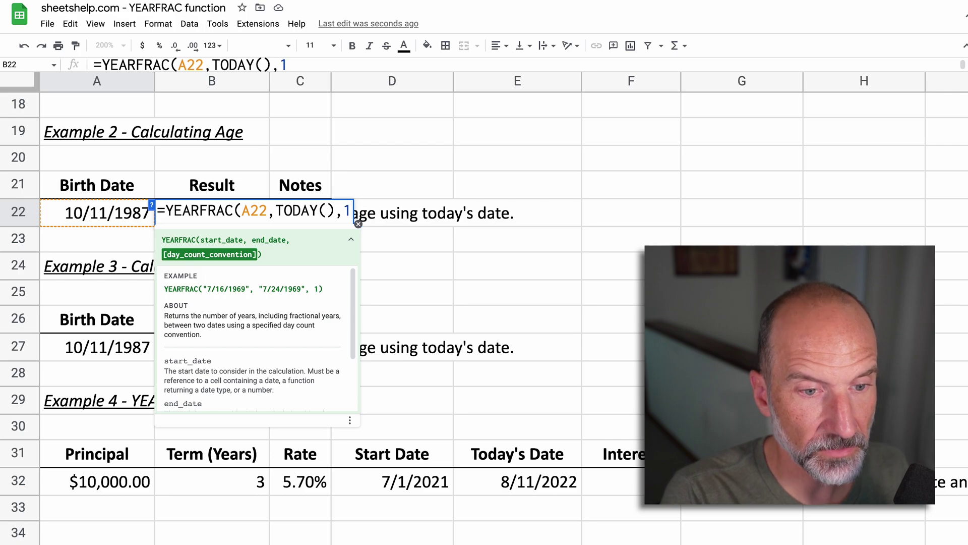
text())
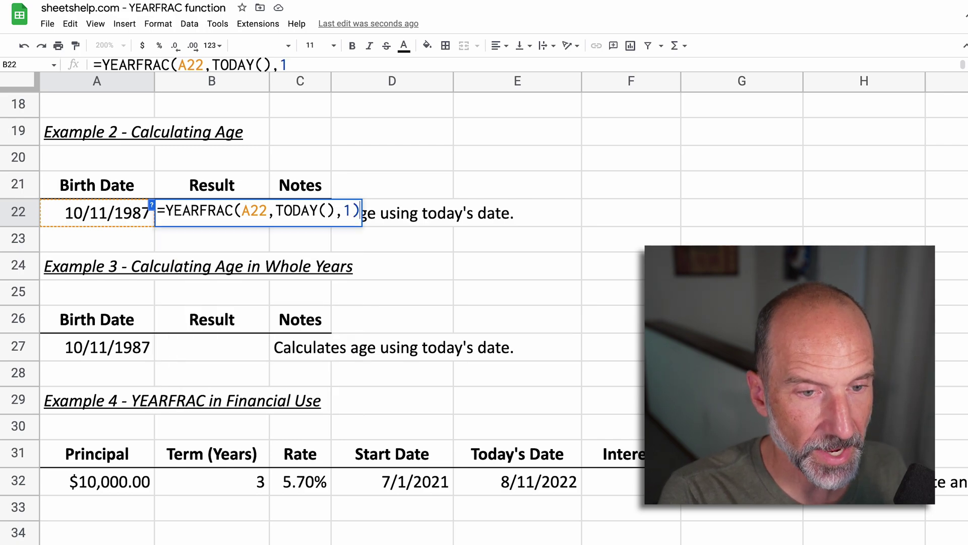
key(Return)
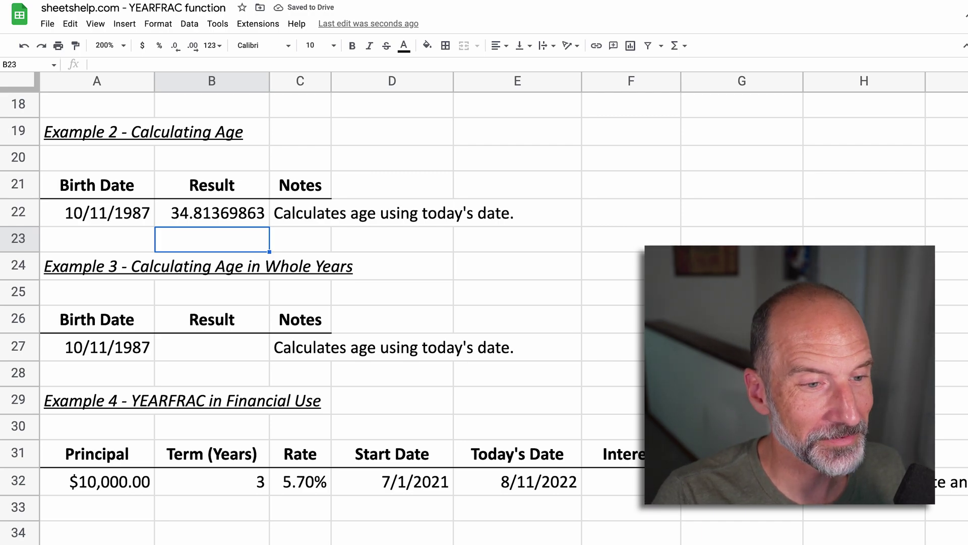
Enter =INT(YEARFRAC(A27,TODAY(),1)) in B27 for a whole-year age of 34
key(Down)
key(Down)
key(Down)
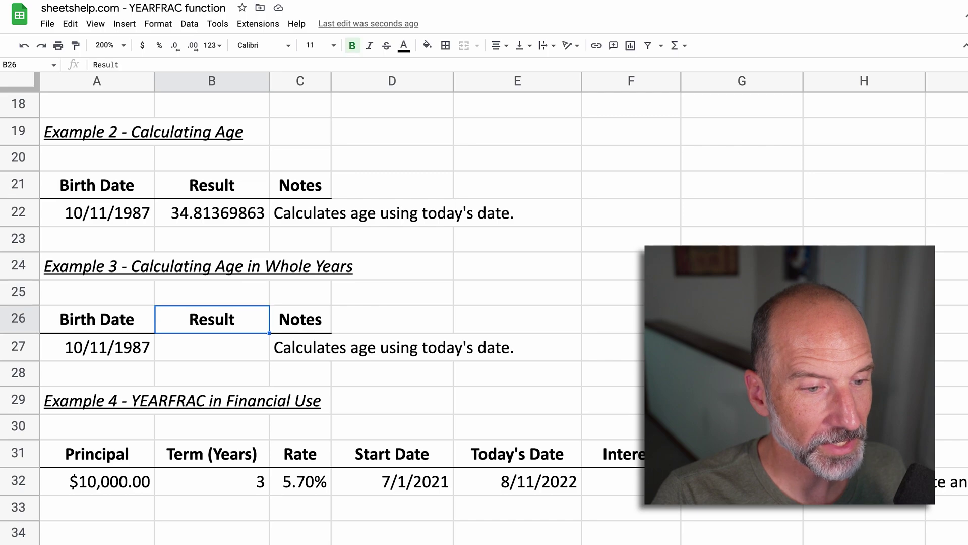
key(Down)
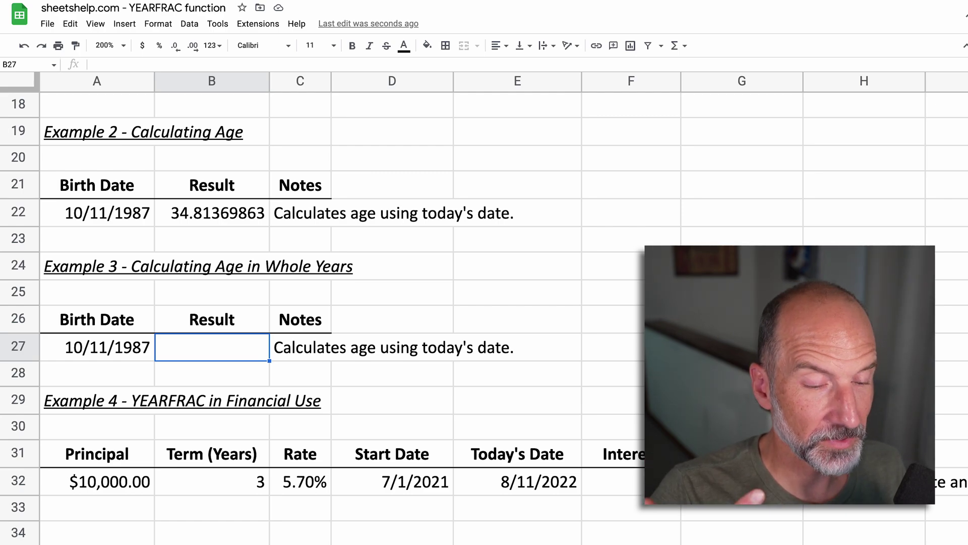
text(=)
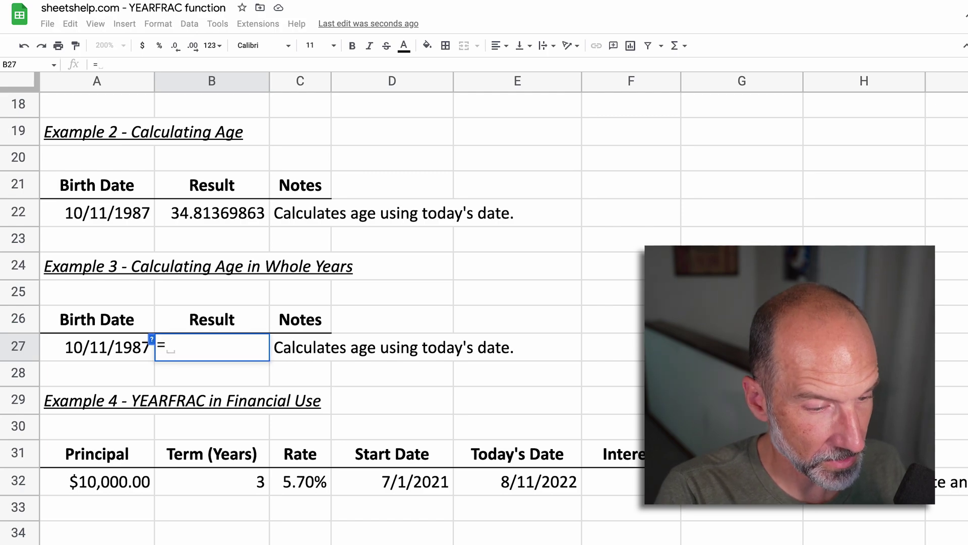
text(INT)
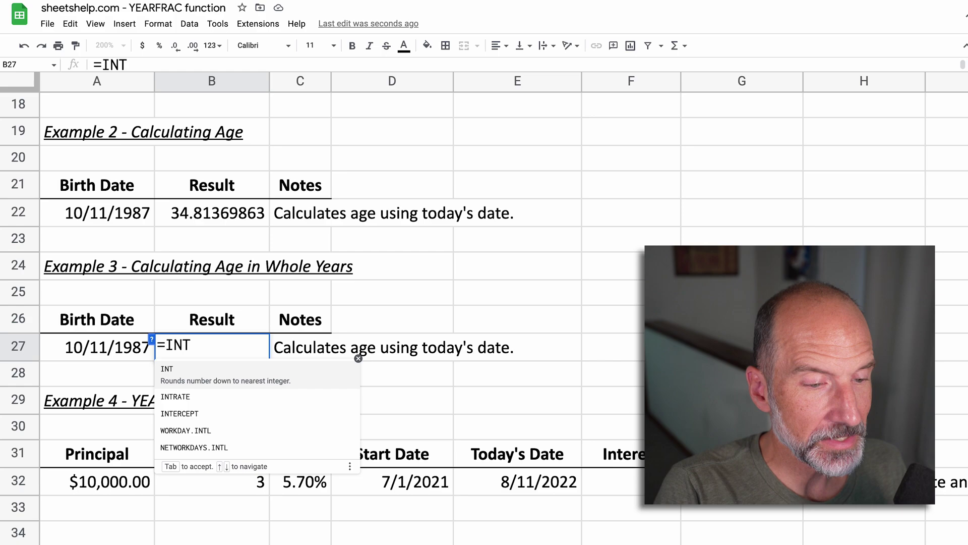
text(()
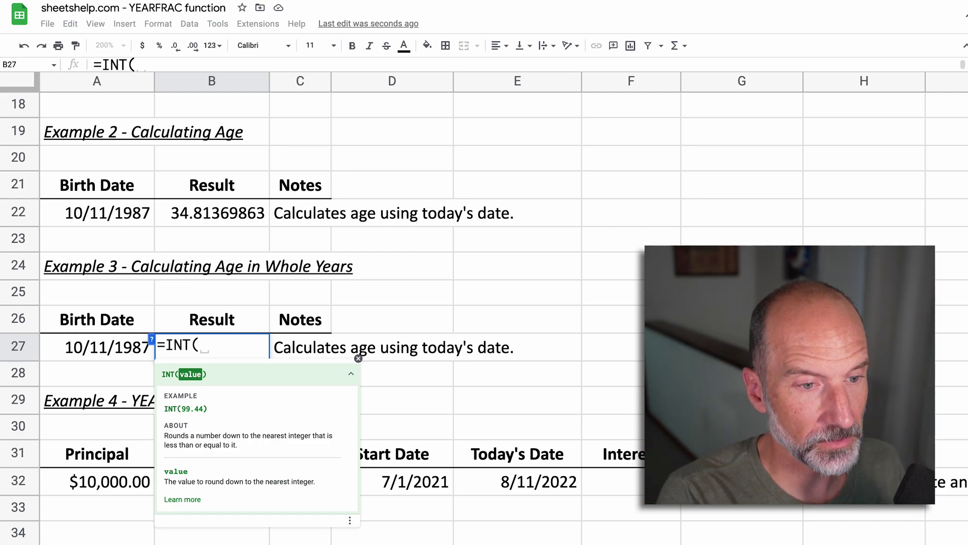
text(YEAR)
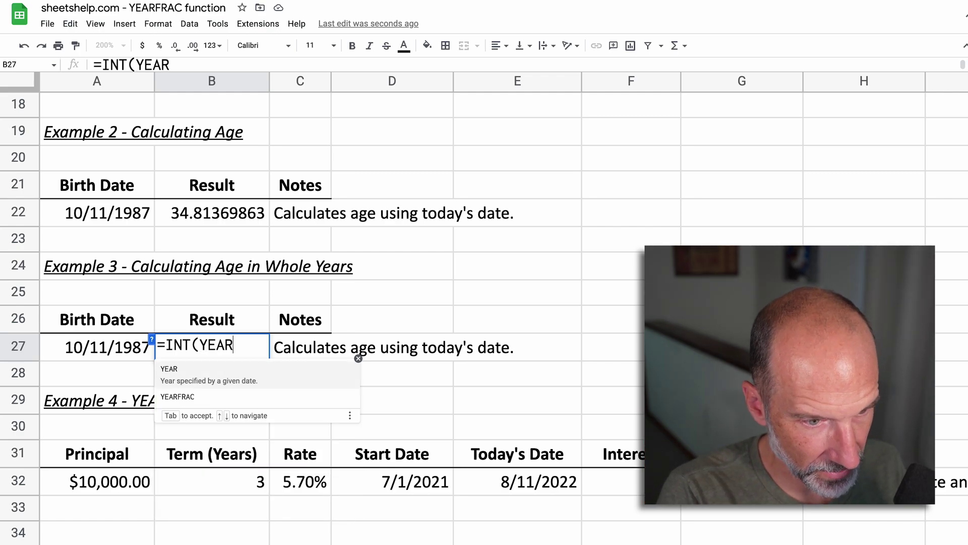
text(FRAC()
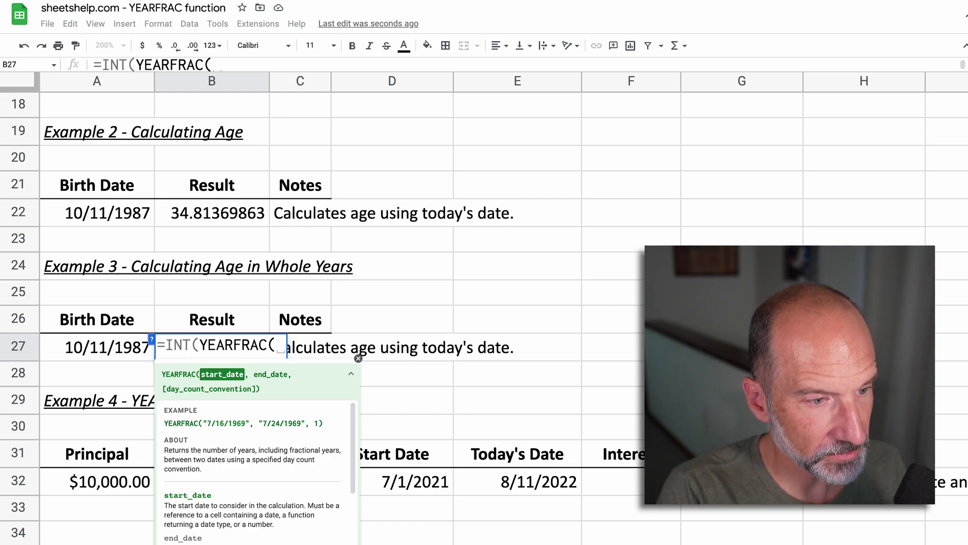
text(A)
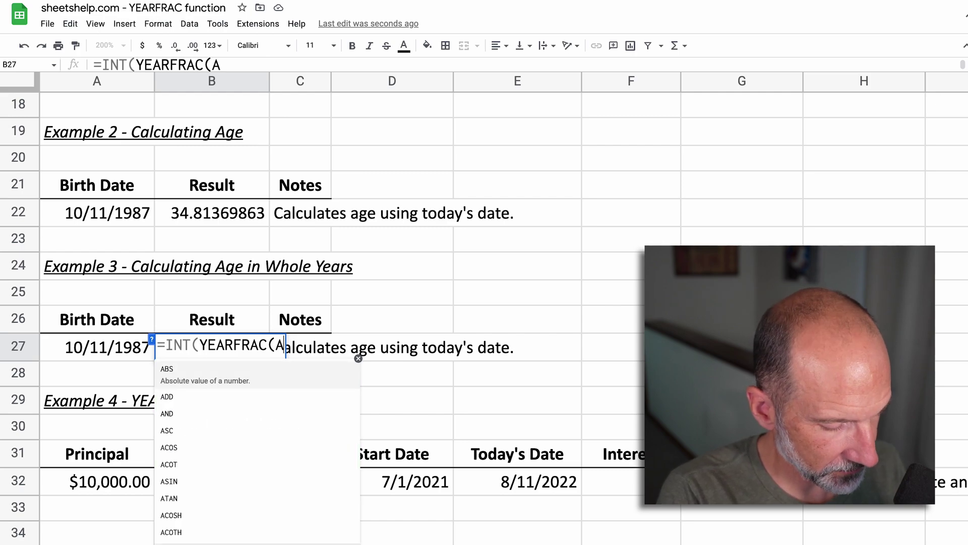
text(27,)
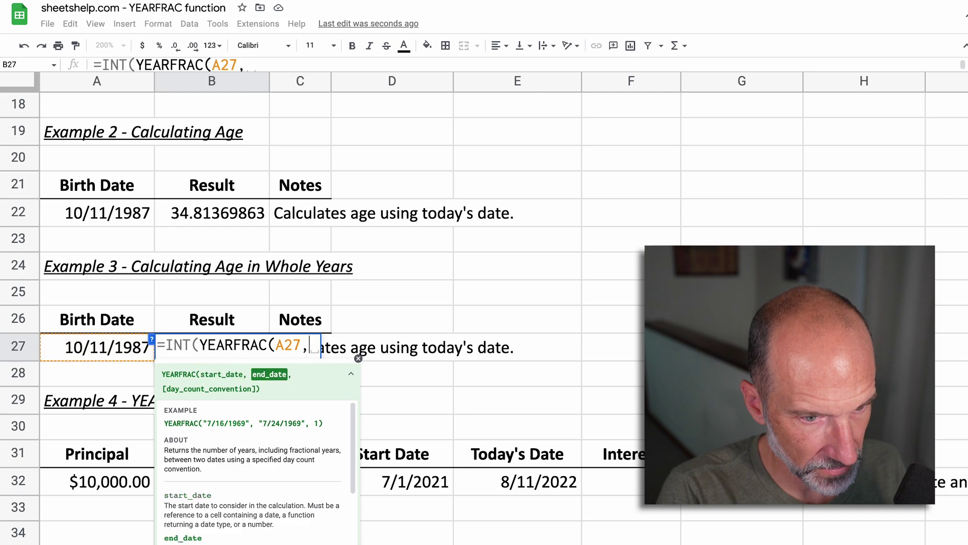
text(TODAY(),1))
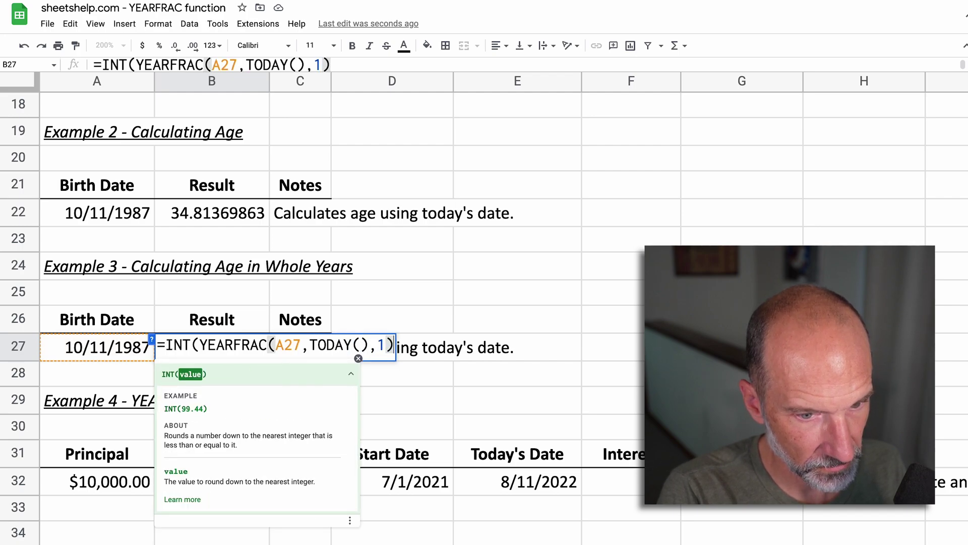
key(Return)
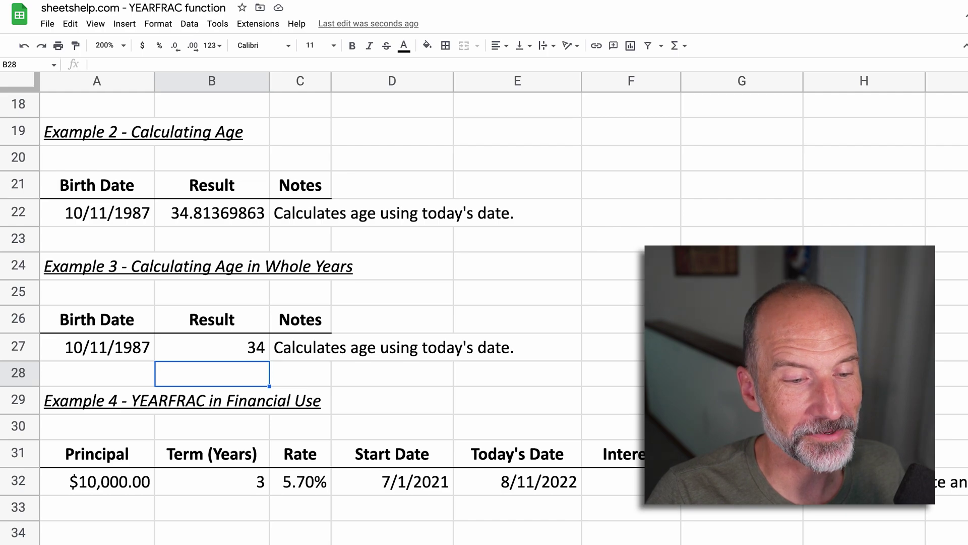
Replace A27 in B27's formula with the literal date "10/11/1987", keeping the result 34
click(211, 347)
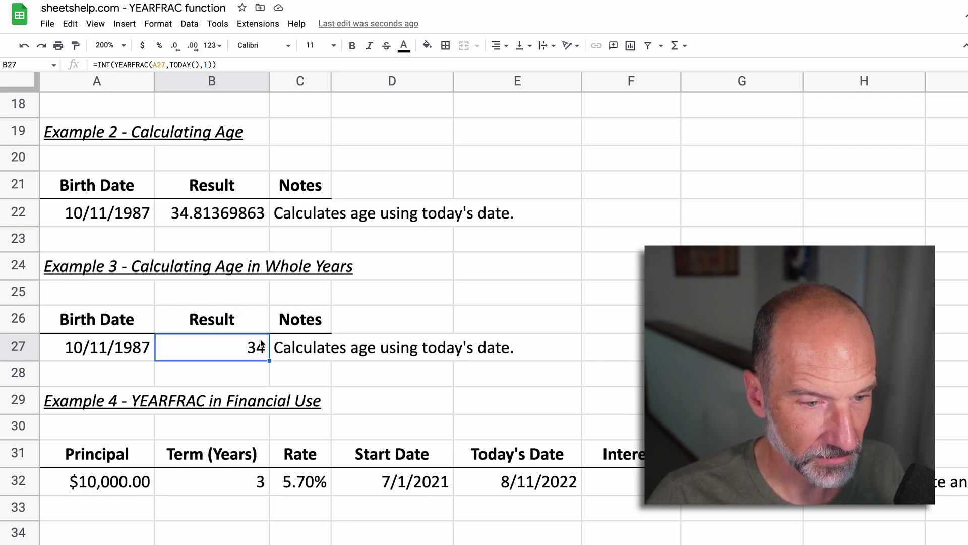
double_click(259, 346)
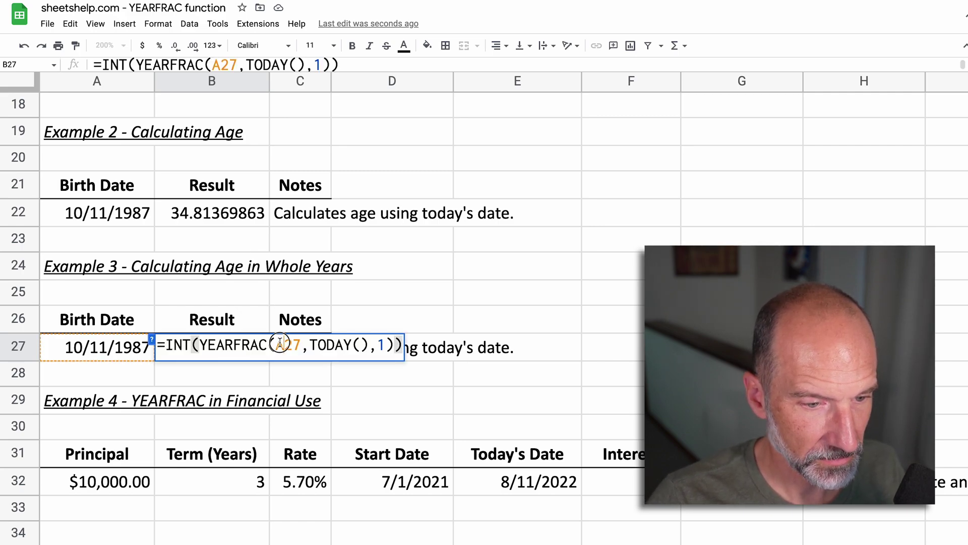
click(278, 344)
drag(276, 345, 302, 345)
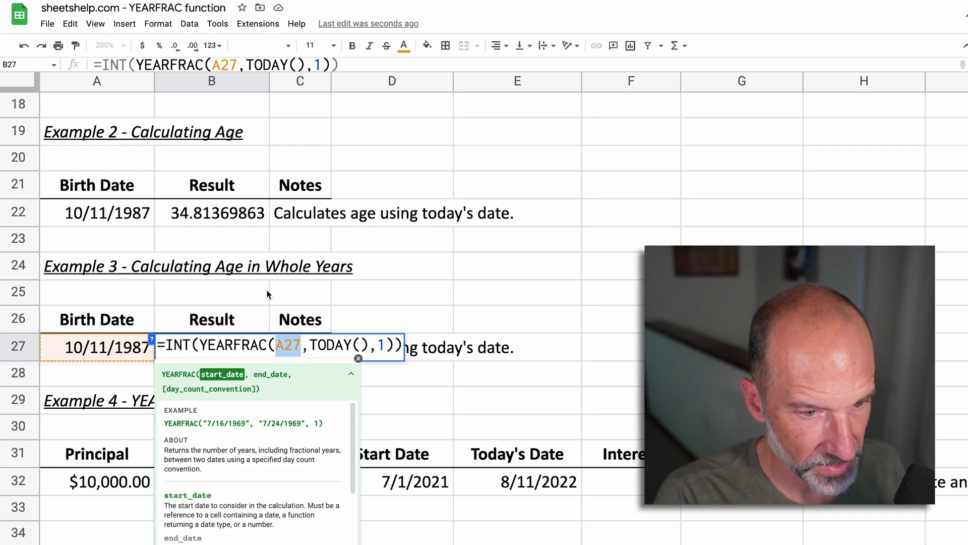
text("10)
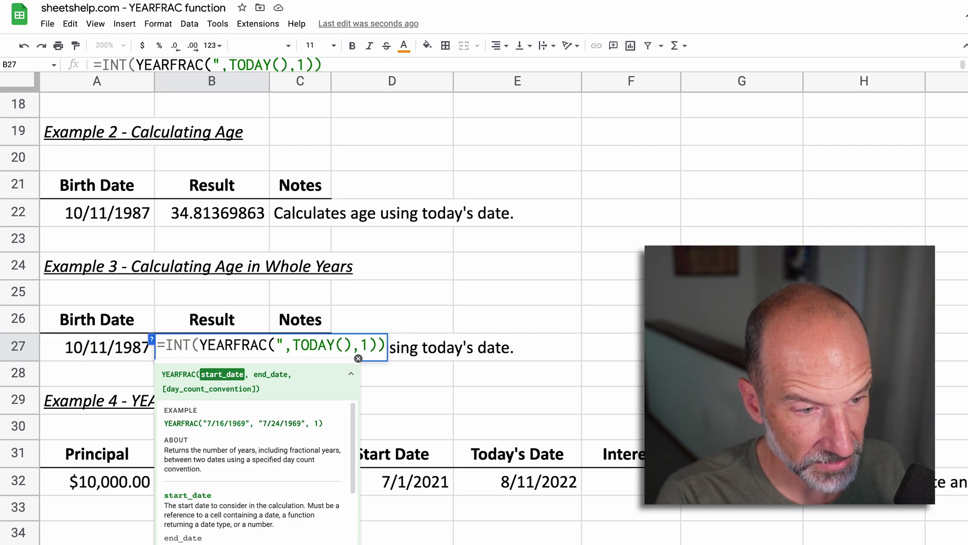
text(/11/19)
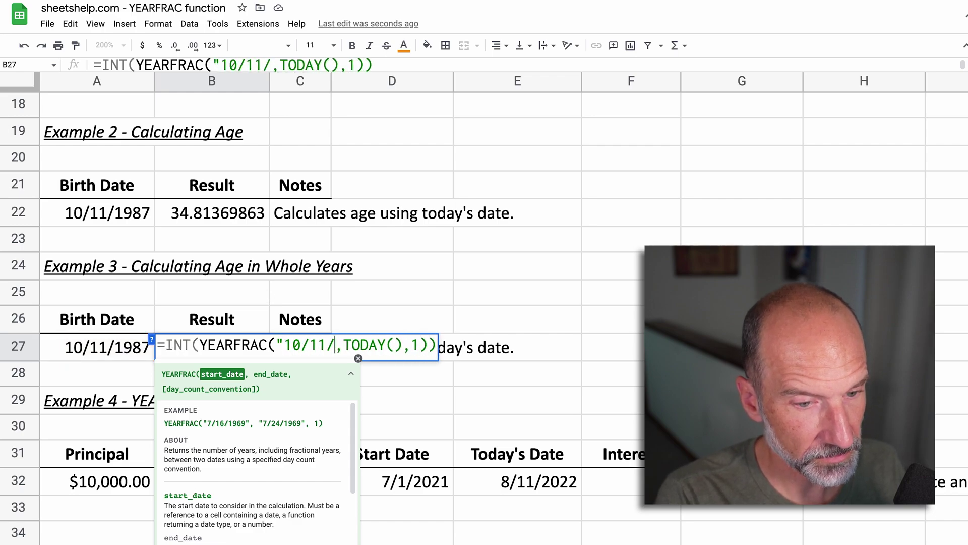
text(87)
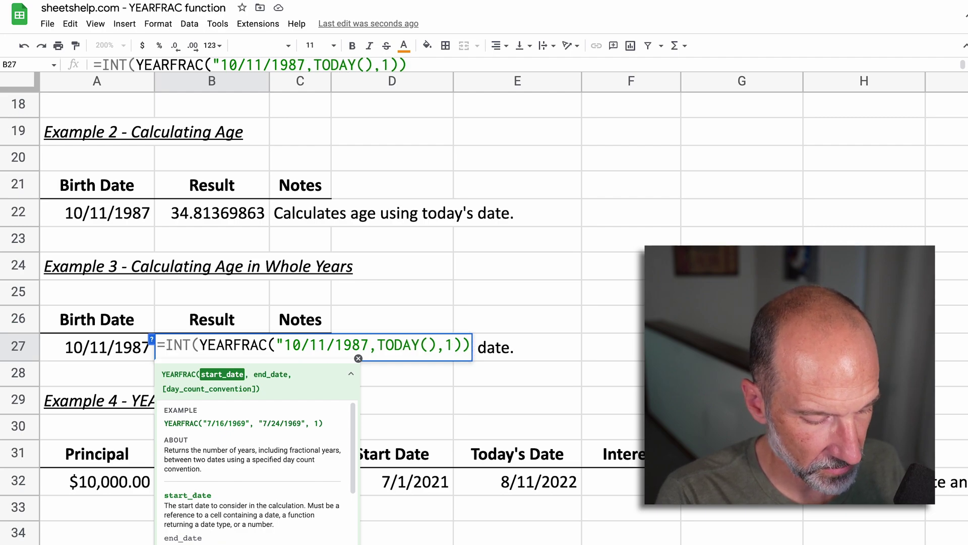
text(")
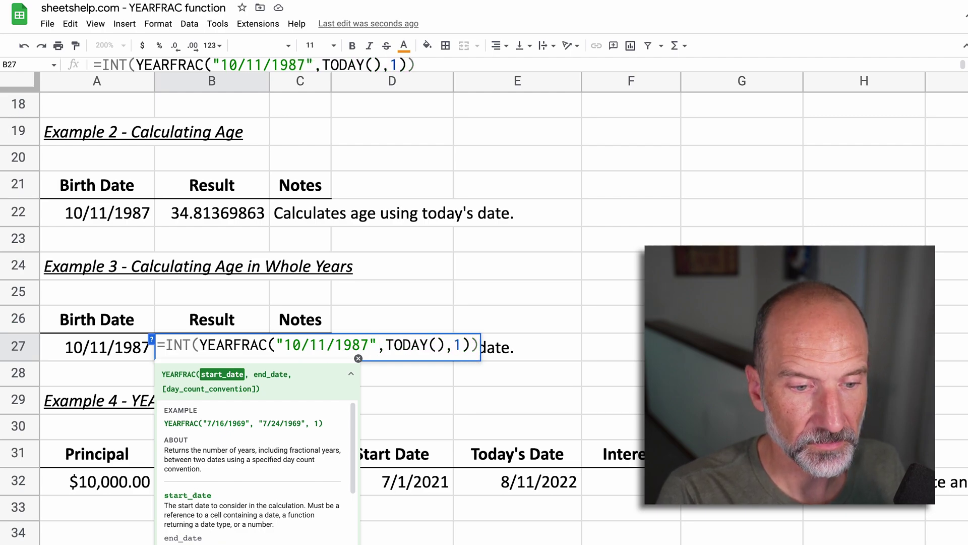
key(Return)
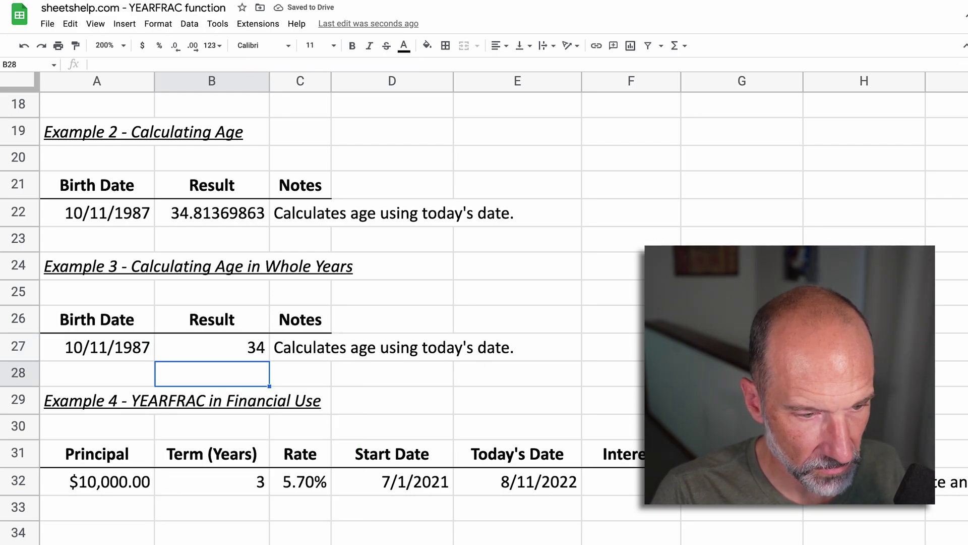
click(212, 400)
click(212, 453)
click(212, 481)
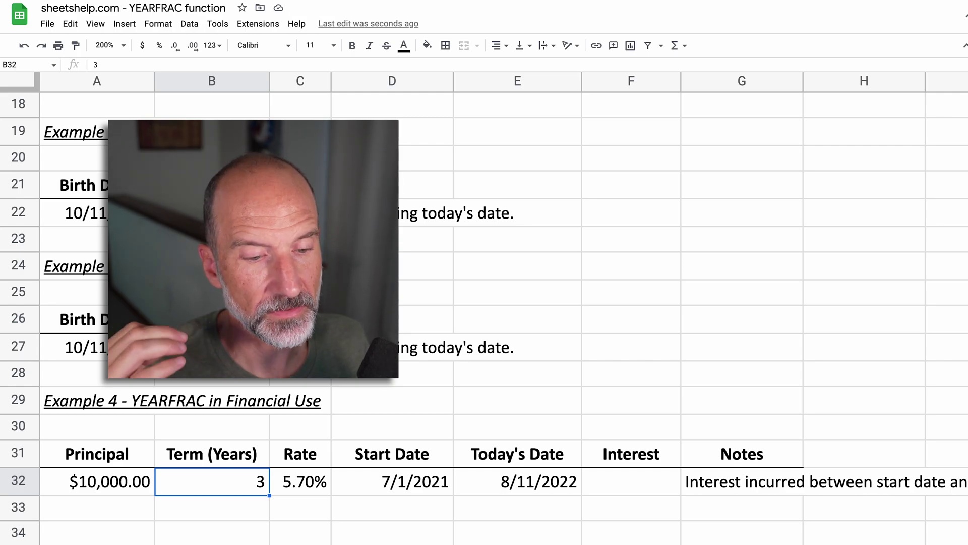
click(631, 481)
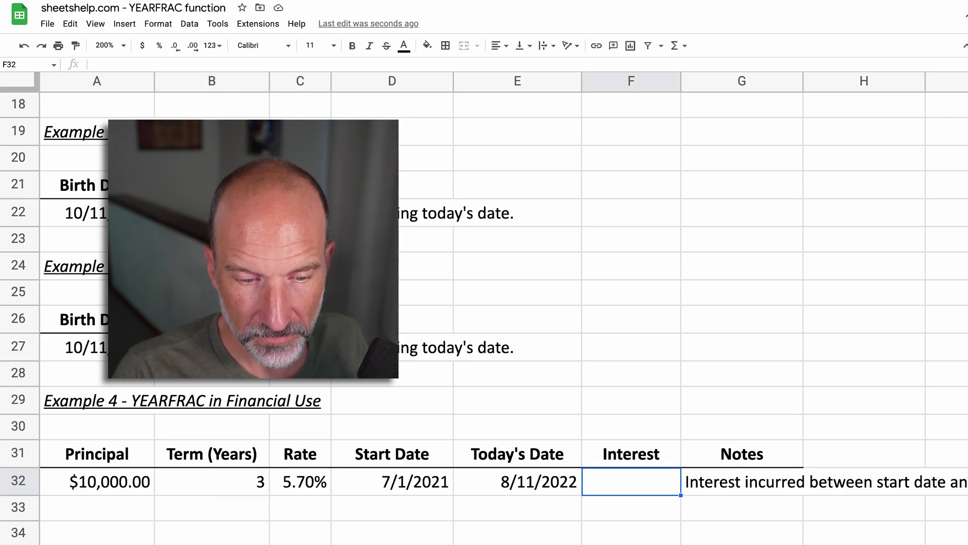
click(518, 481)
click(392, 481)
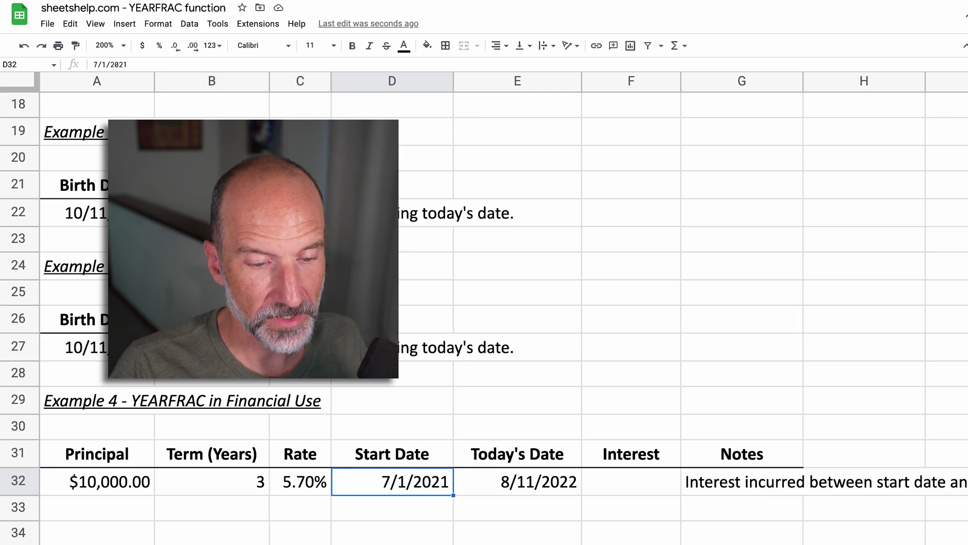
click(517, 481)
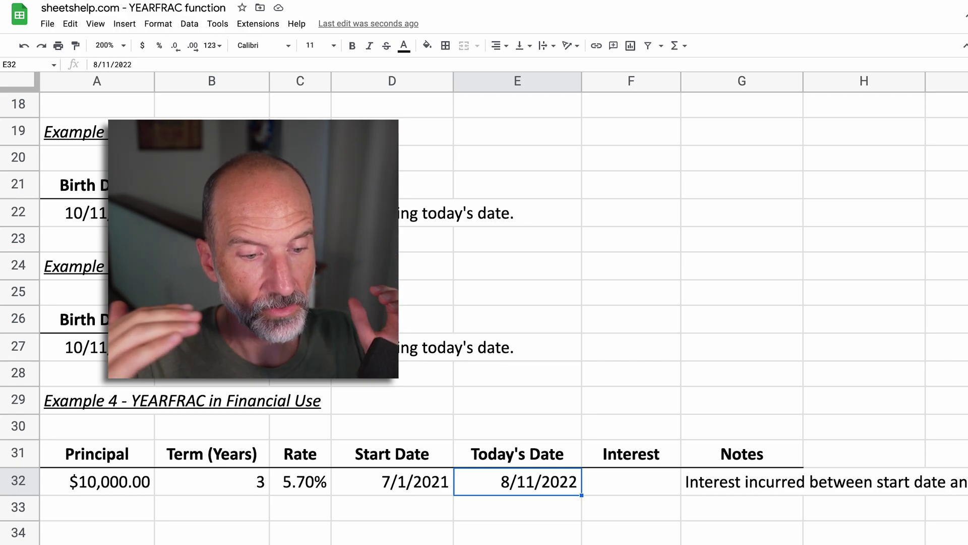
Enter =YEARFRAC(D32,E32,0)*A32*C32 in F32, giving $633.33 interest
click(631, 482)
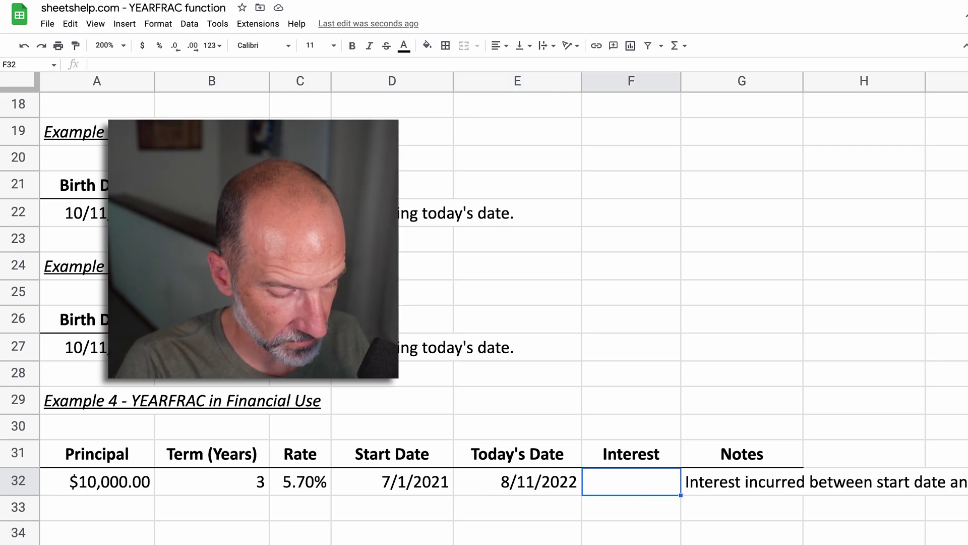
text(=)
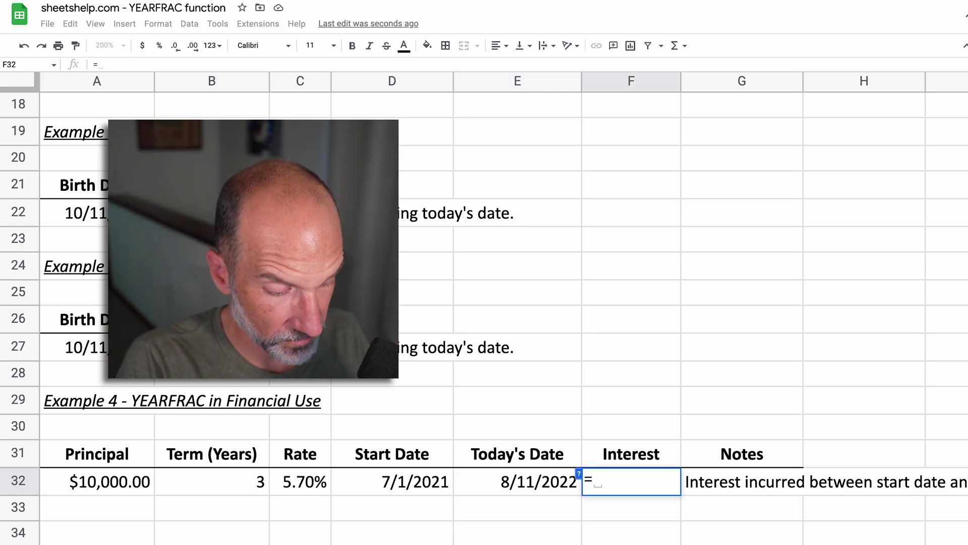
text(YEARFRAC()
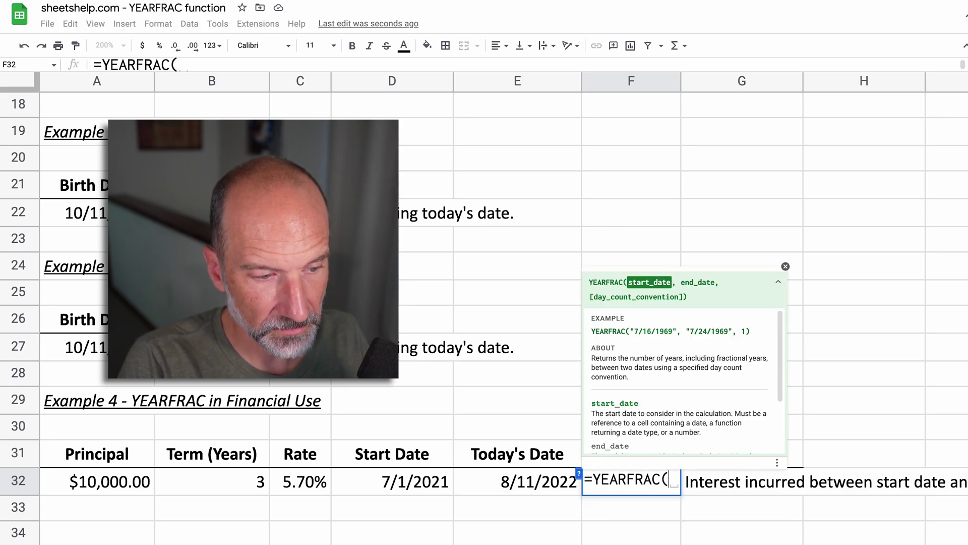
text(D)
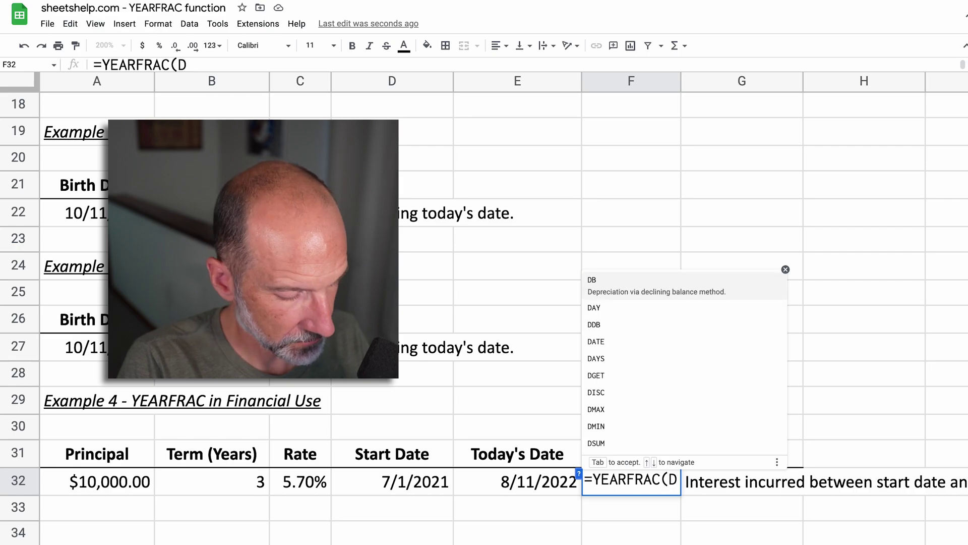
text(32,)
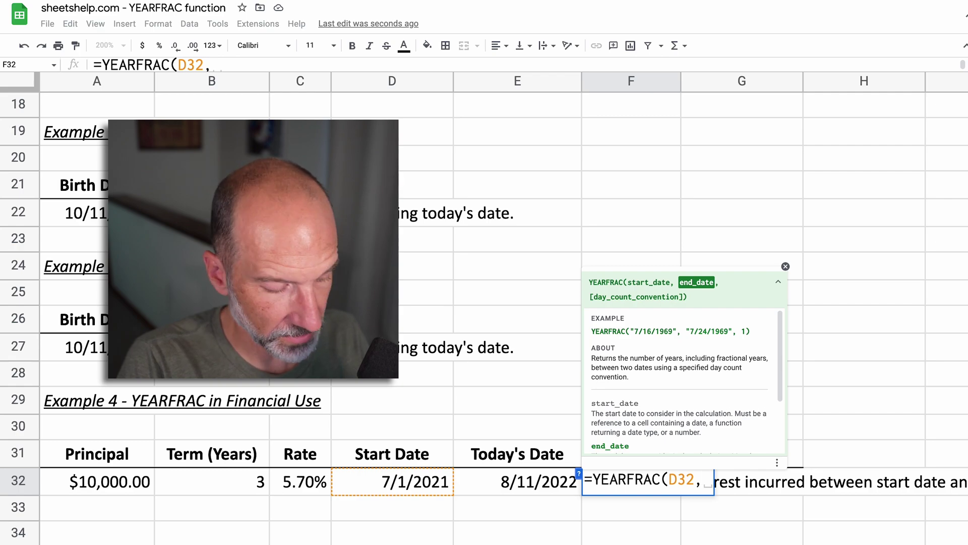
text(E32)
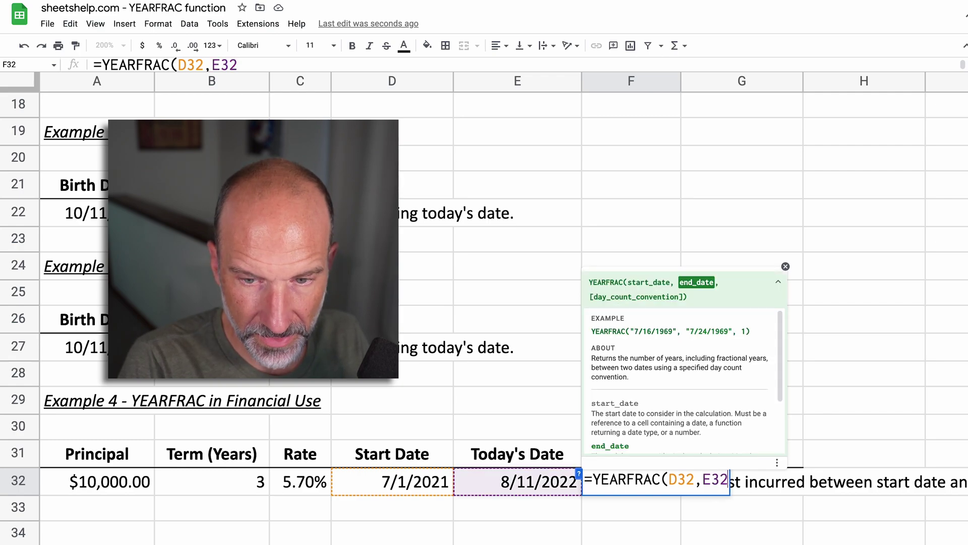
text(,)
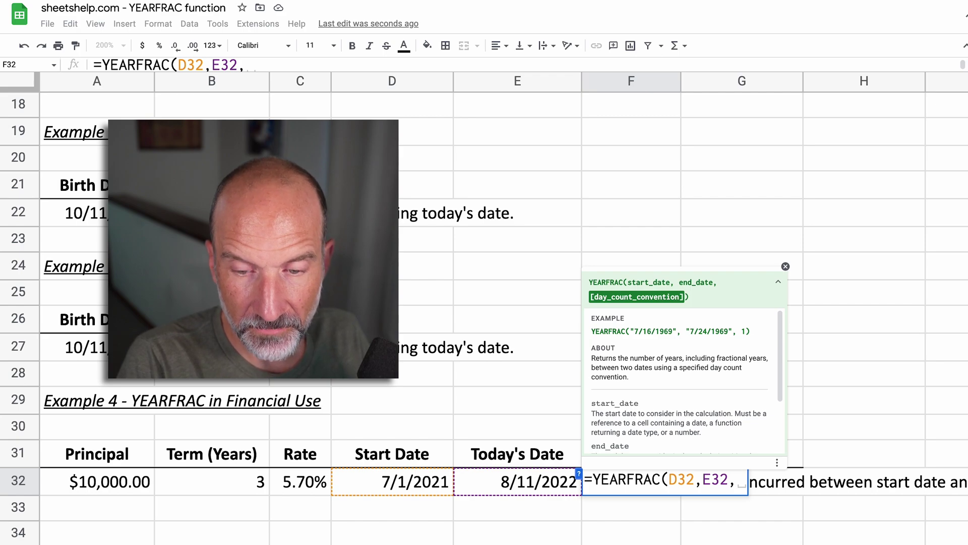
text(0)
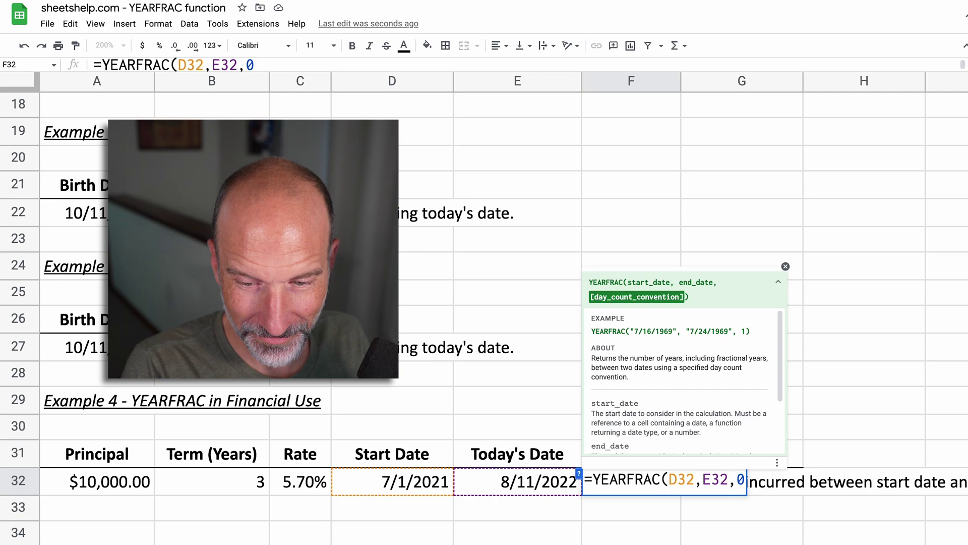
text())
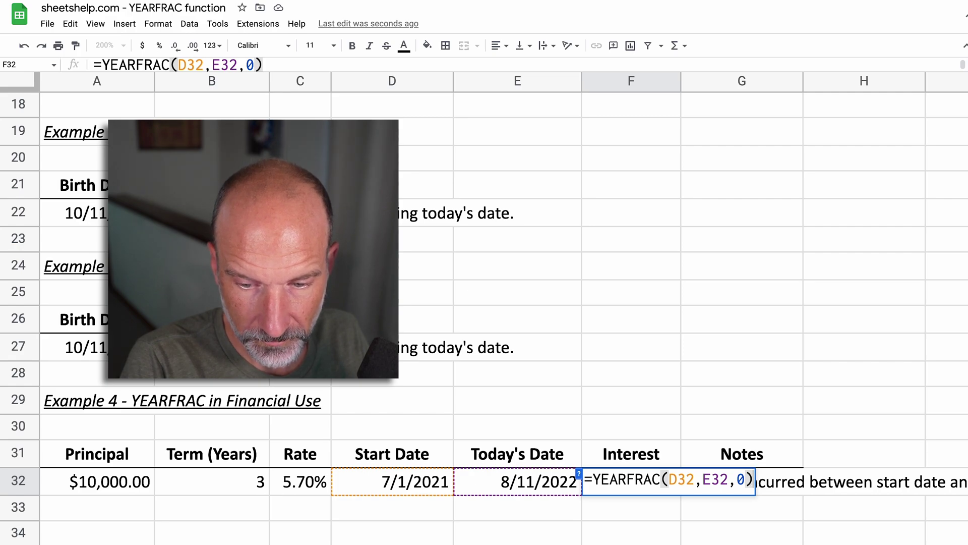
text(*)
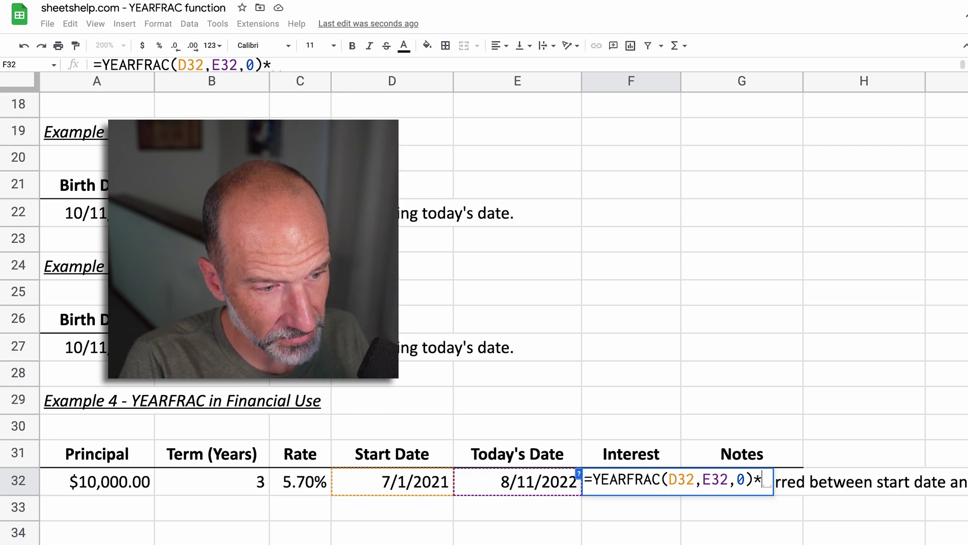
text(A32)
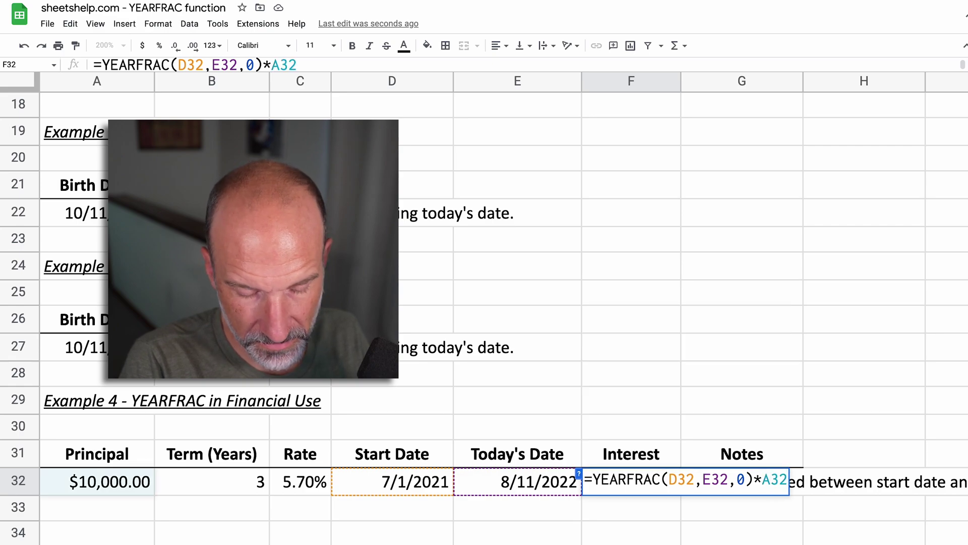
text(*)
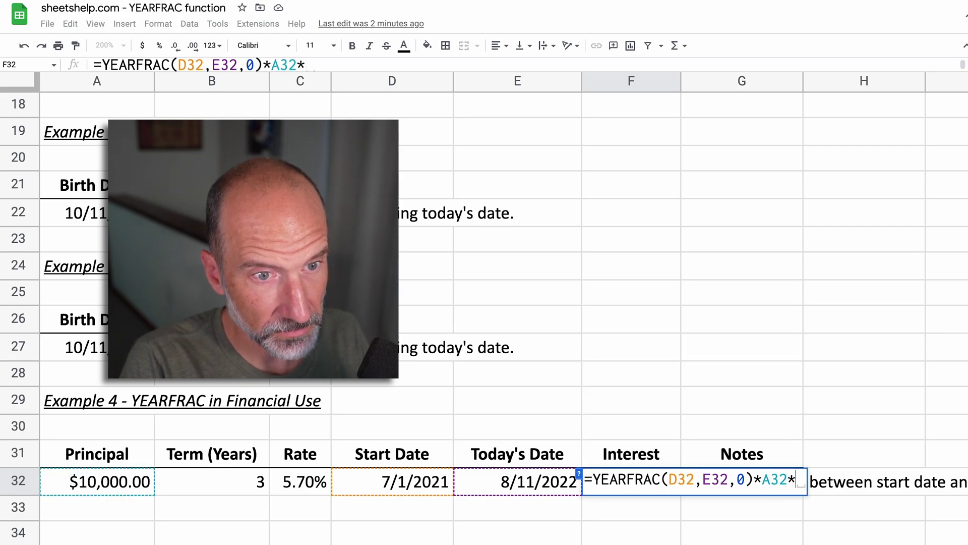
text(C)
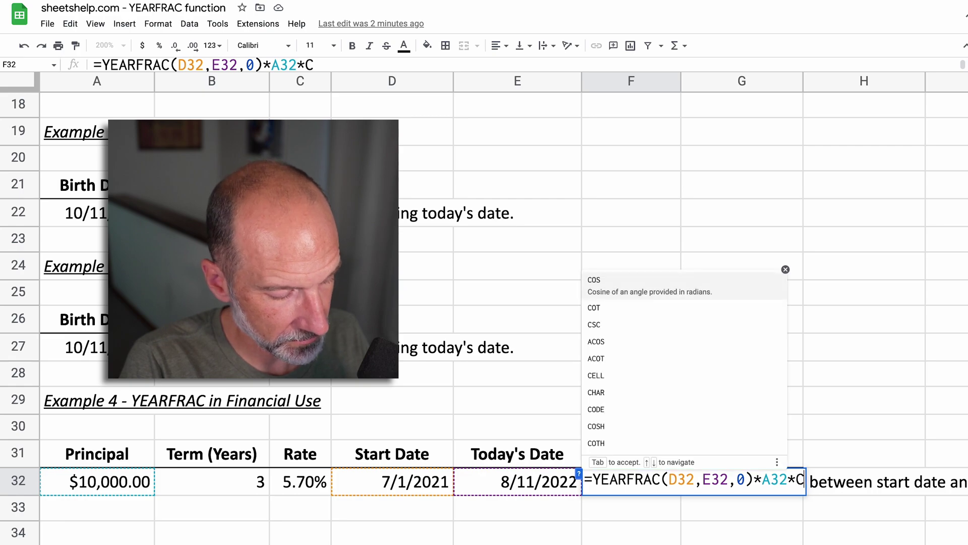
text(32)
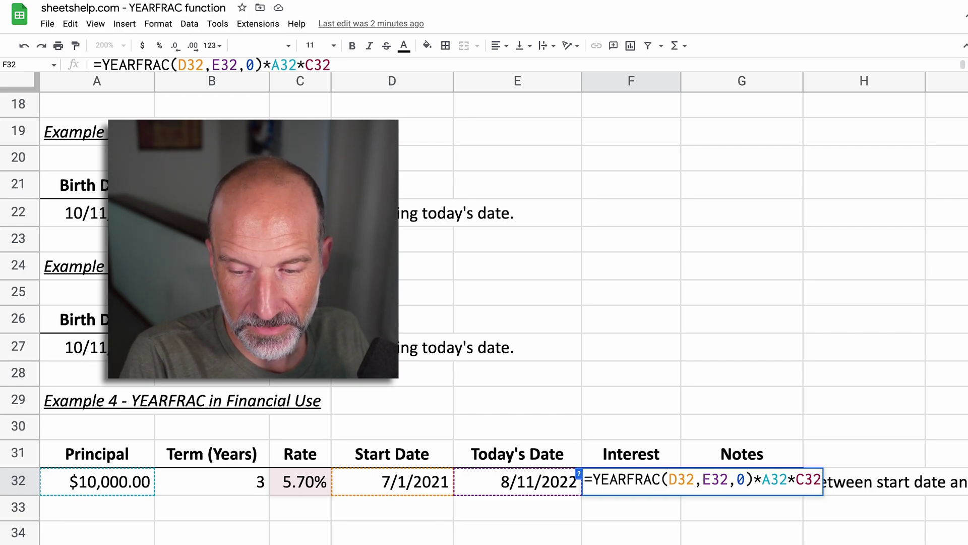
key(Return)
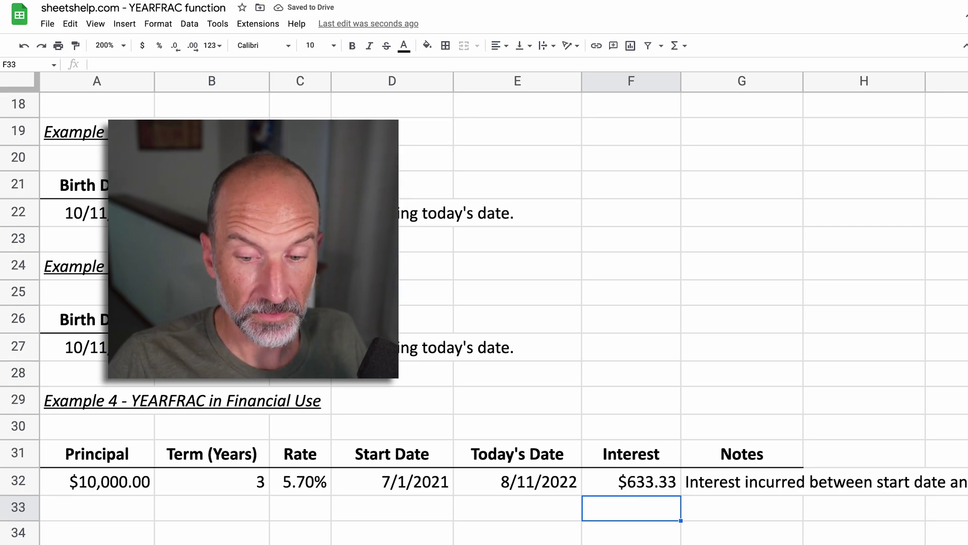